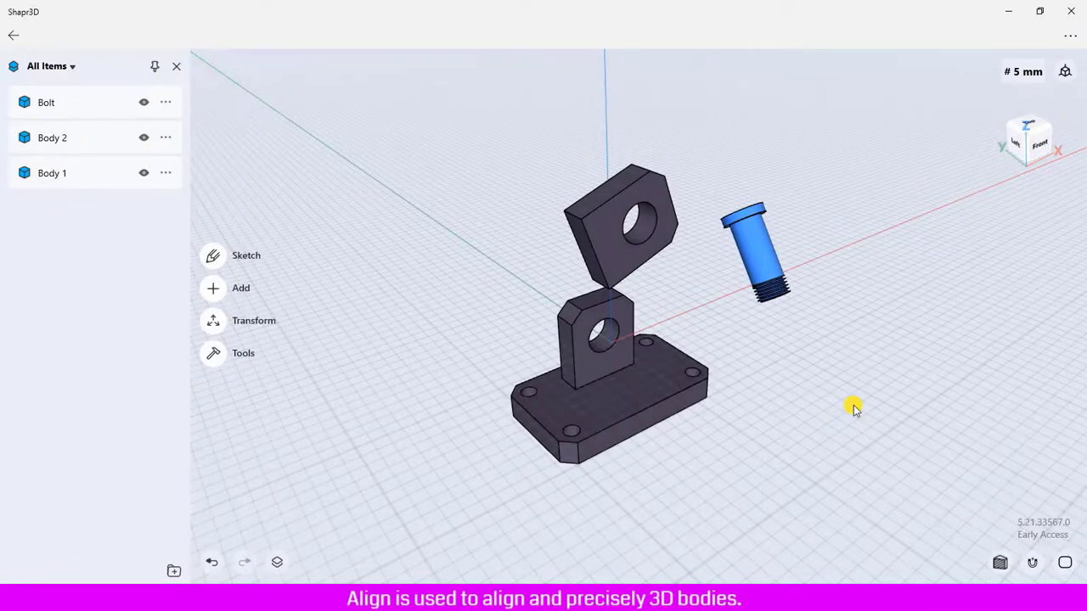
Toggle visibility of Body 1, Body 2 and the Bolt to identify each part.
mouse_move(853, 409)
right_down()
mouse_move(844, 405)
mouse_move(875, 415)
right_up()
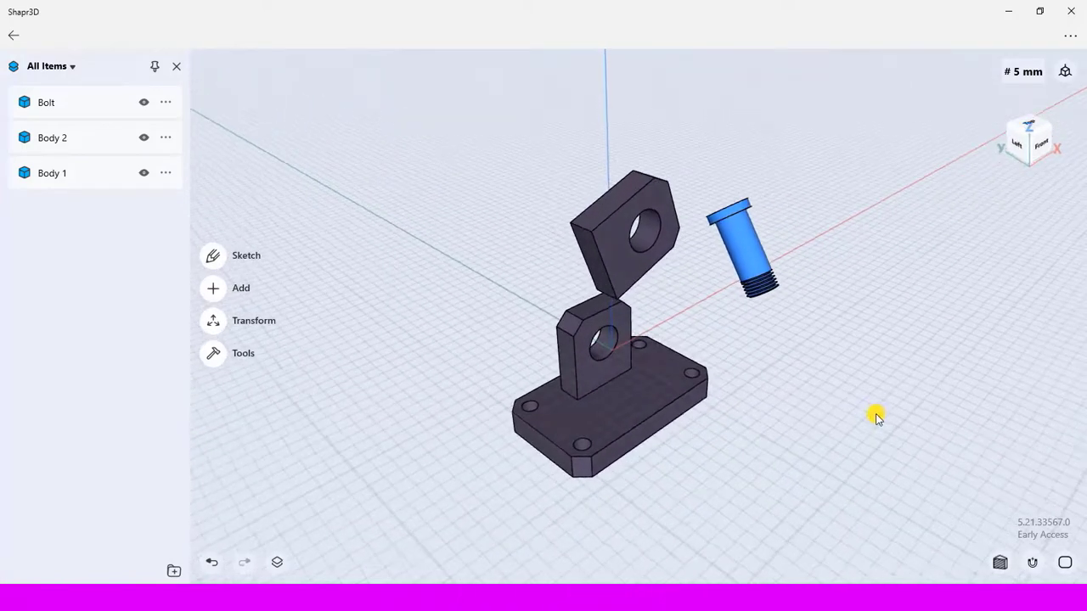
click(143, 173)
click(144, 139)
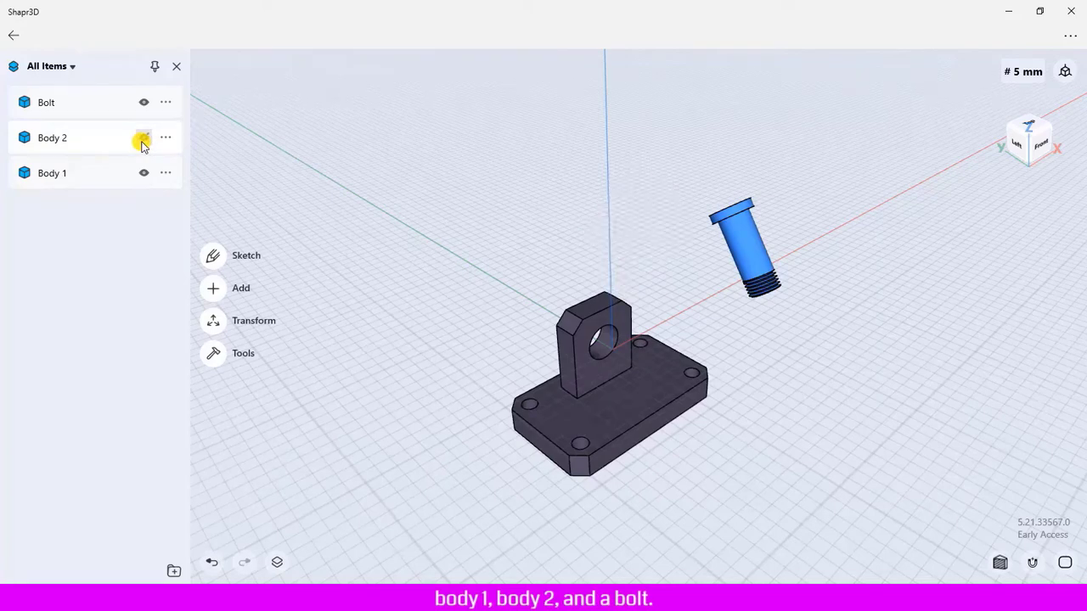
click(142, 103)
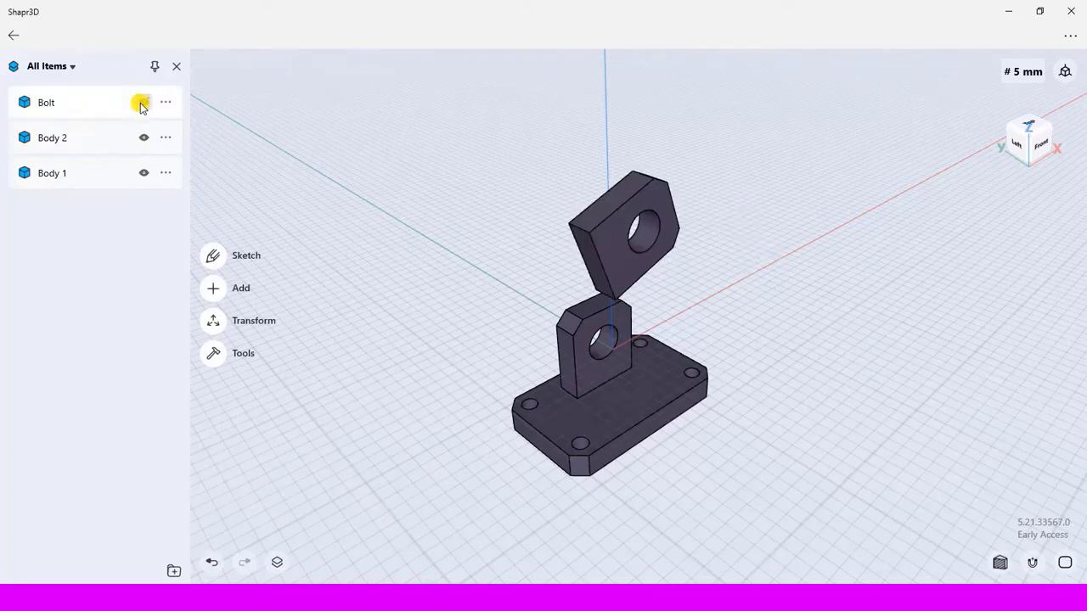
click(142, 103)
Align Body 2's bottom face onto the top face of Body 1's base plate.
scroll(586, 335, up, 2)
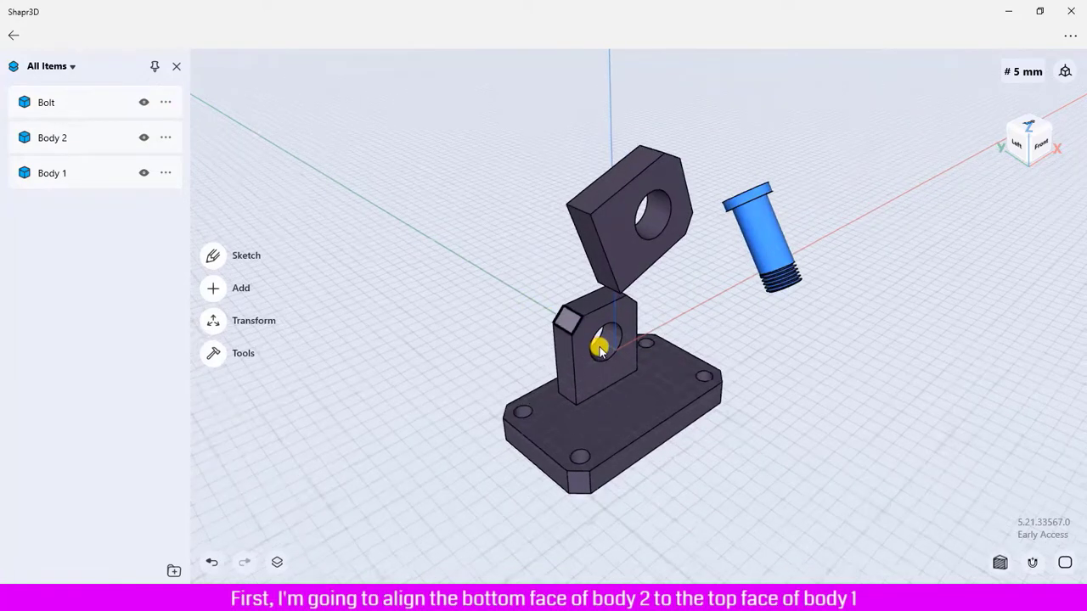
scroll(596, 336, up, 2)
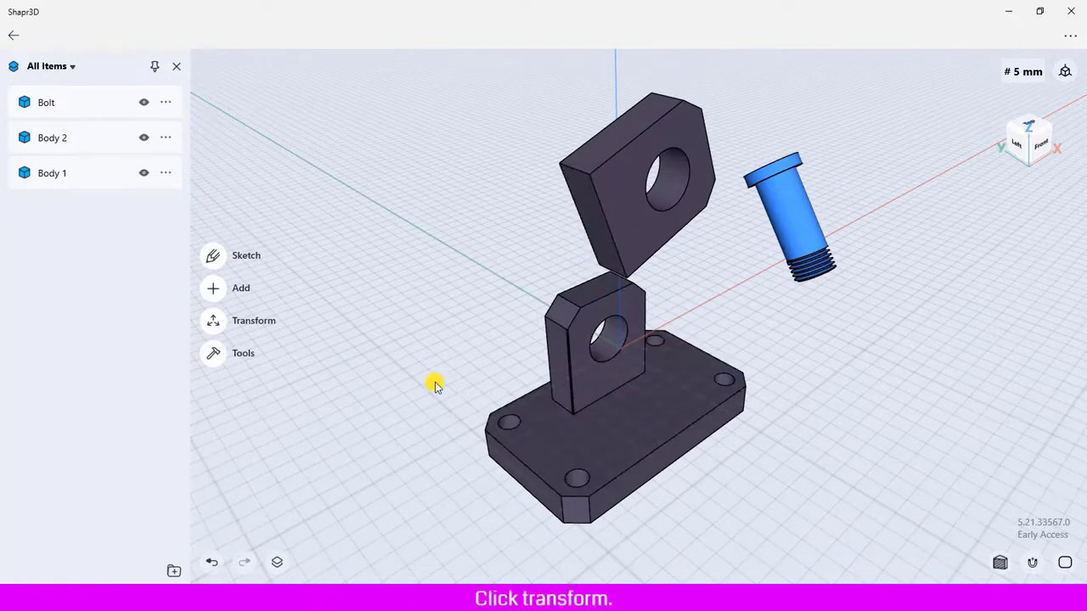
click(212, 321)
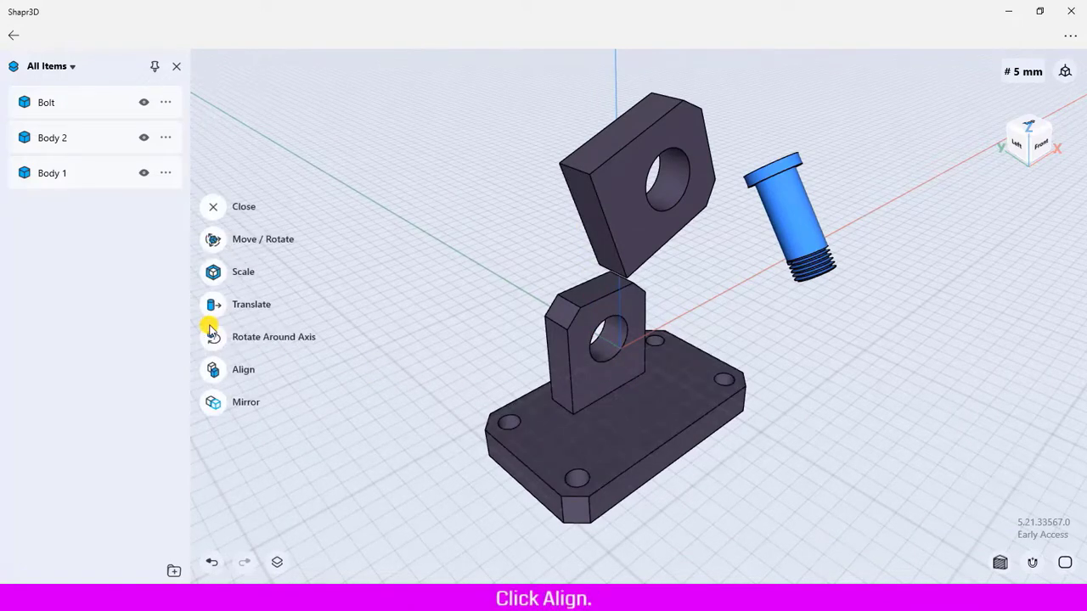
click(213, 369)
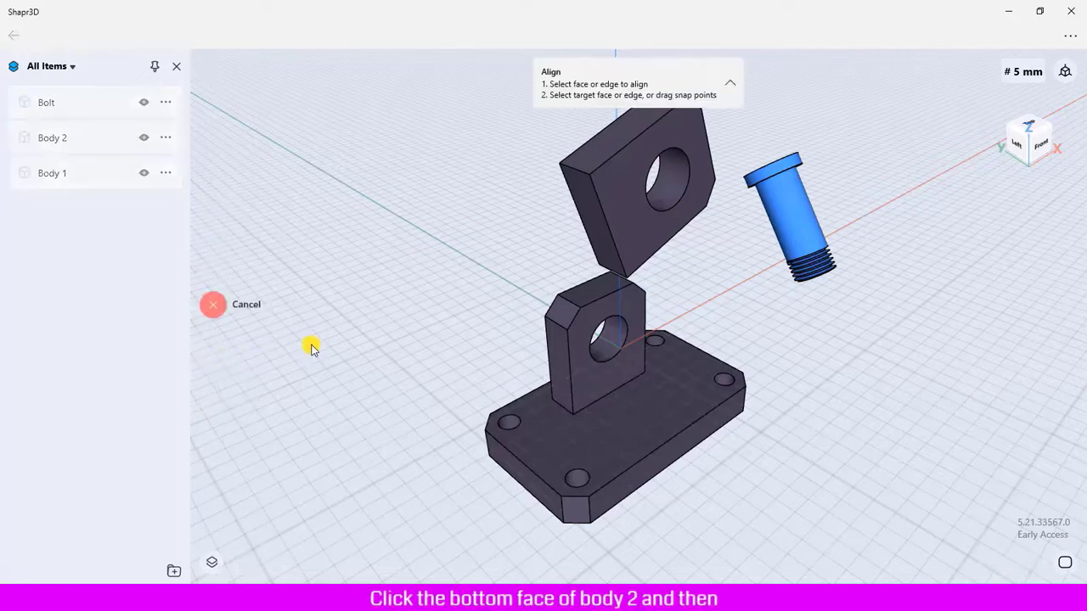
click(589, 235)
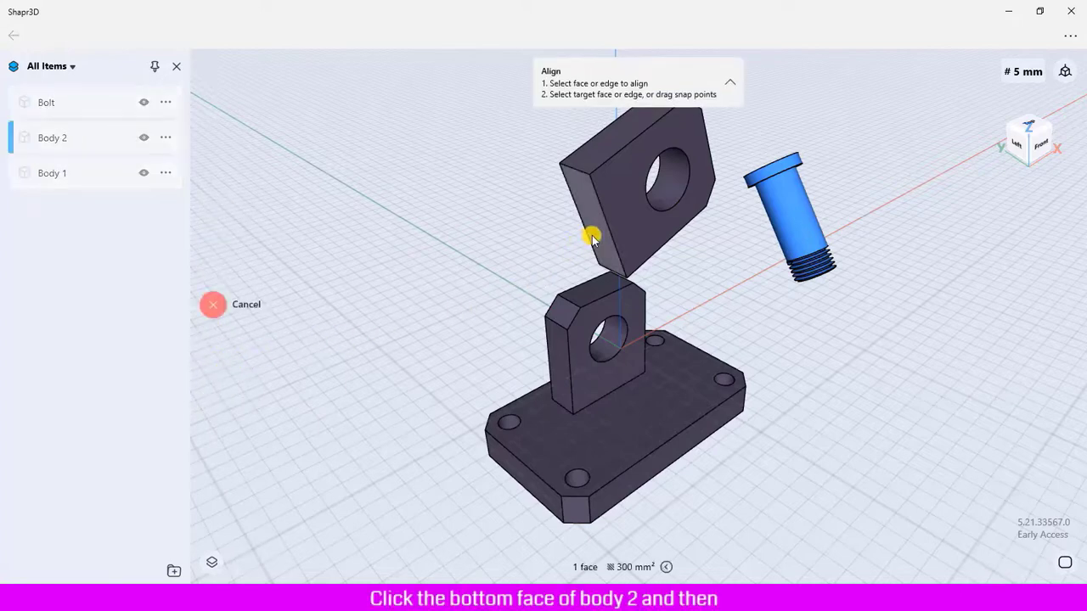
click(624, 437)
Shift Body 2 back 5 mm, slide it toward the ear and rotate it on the base.
click(650, 420)
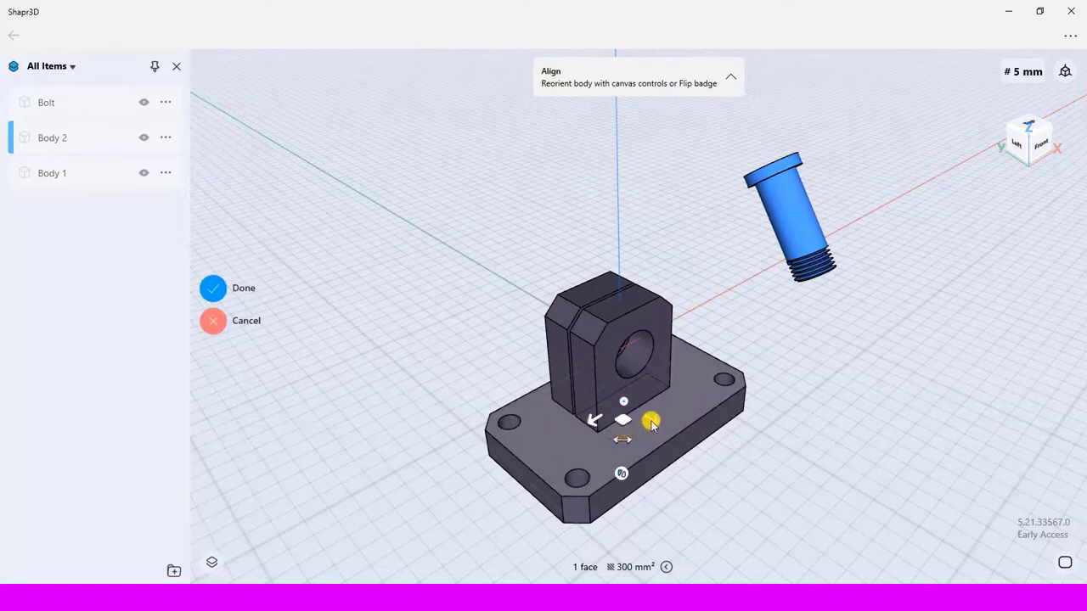
mouse_move(652, 425)
mouse_down()
mouse_move(668, 464)
mouse_move(701, 491)
mouse_move(637, 476)
mouse_up()
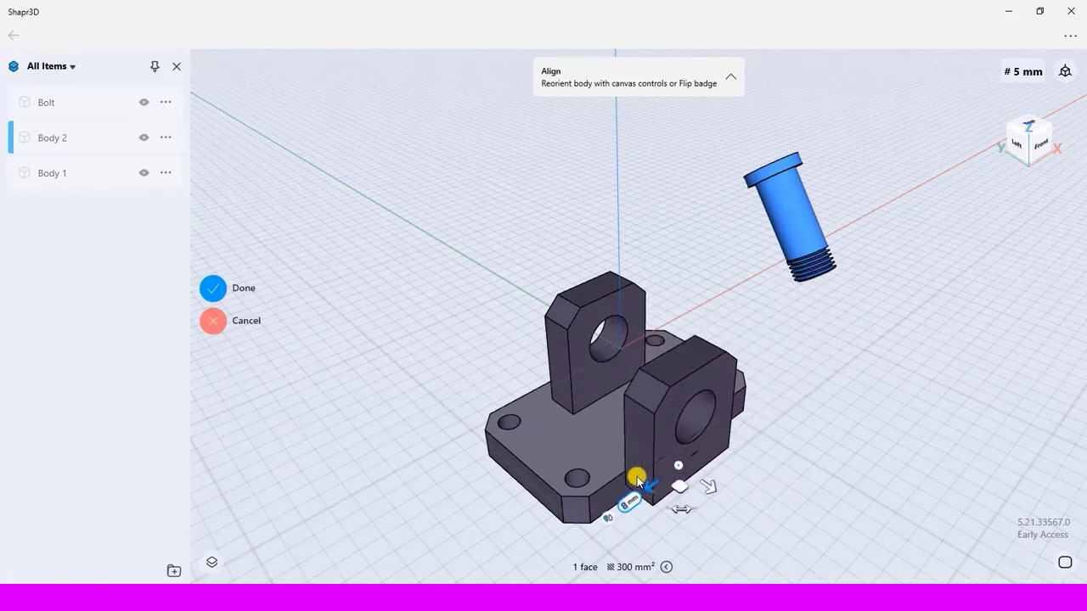
mouse_move(679, 478)
mouse_down()
mouse_move(679, 386)
mouse_move(732, 444)
mouse_move(709, 433)
mouse_up()
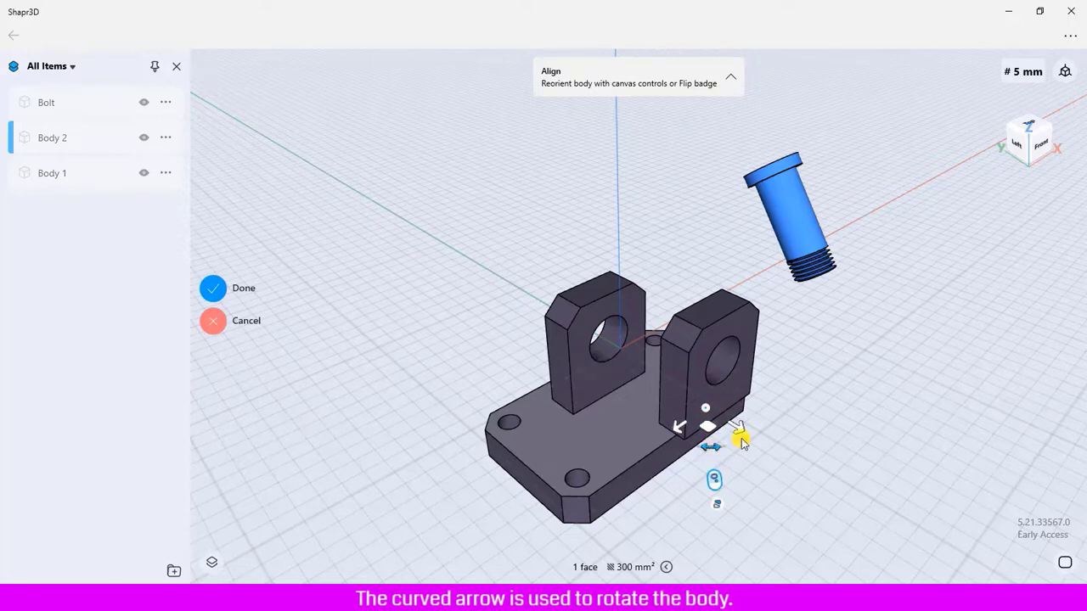
mouse_move(740, 441)
mouse_down()
mouse_move(789, 396)
mouse_move(691, 322)
mouse_move(630, 371)
mouse_move(650, 330)
mouse_move(776, 294)
mouse_move(849, 403)
mouse_move(793, 478)
mouse_move(705, 491)
mouse_up()
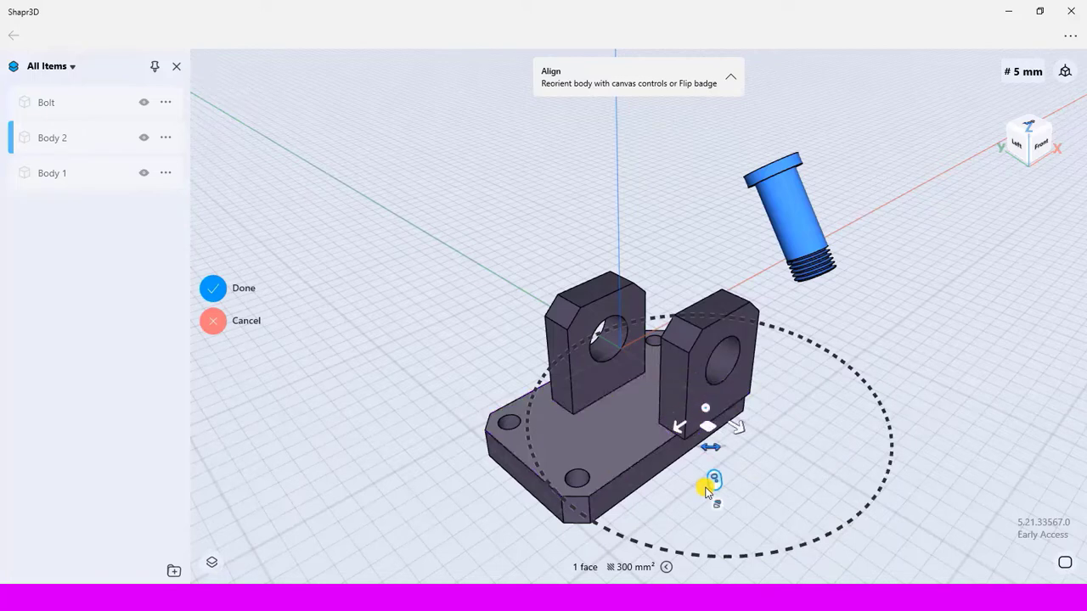
click(742, 431)
Flip Body 2 upright beside the first ear and nudge it into its final spot.
click(790, 459)
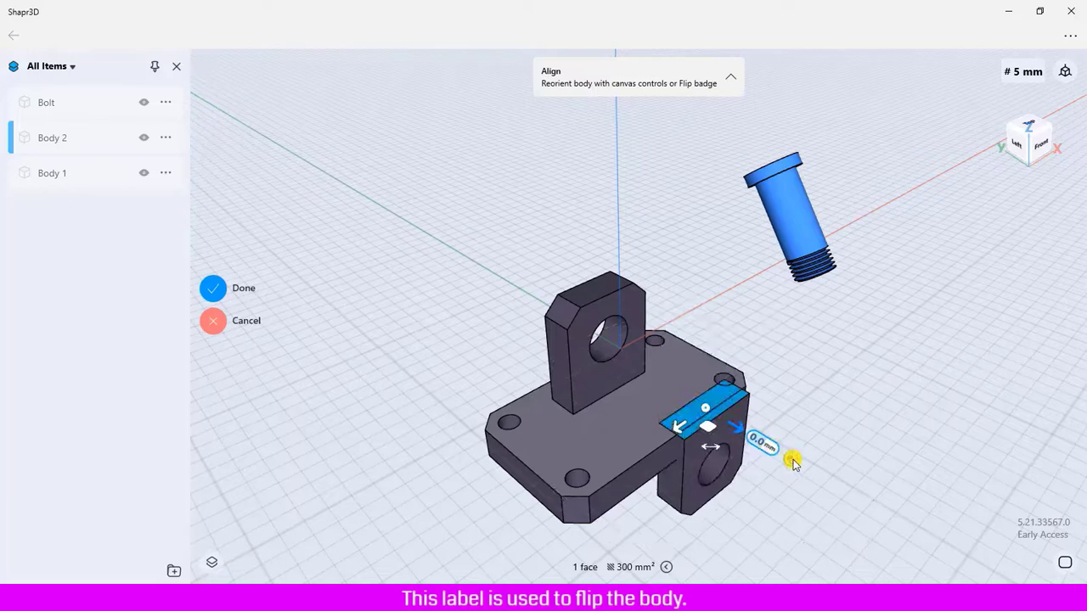
click(790, 459)
click(790, 459)
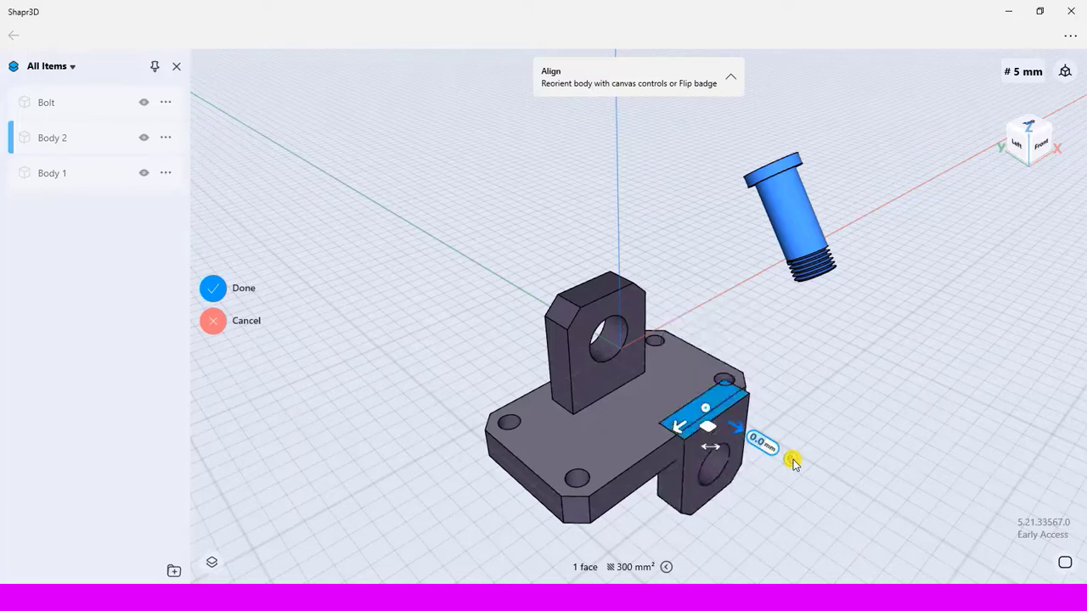
click(672, 428)
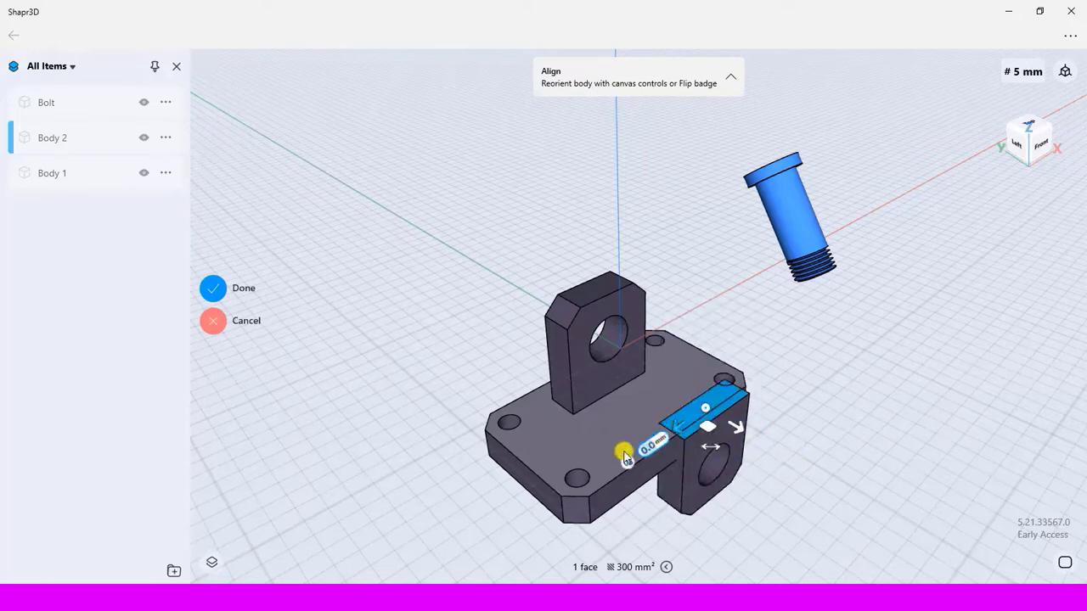
click(626, 465)
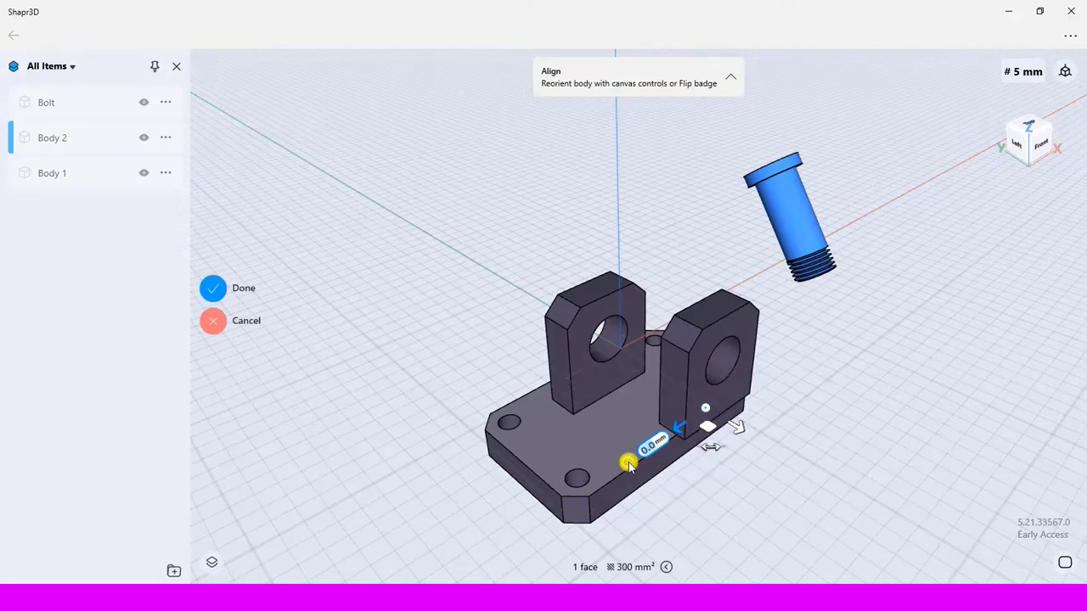
click(626, 463)
click(627, 464)
drag(628, 463, 730, 424)
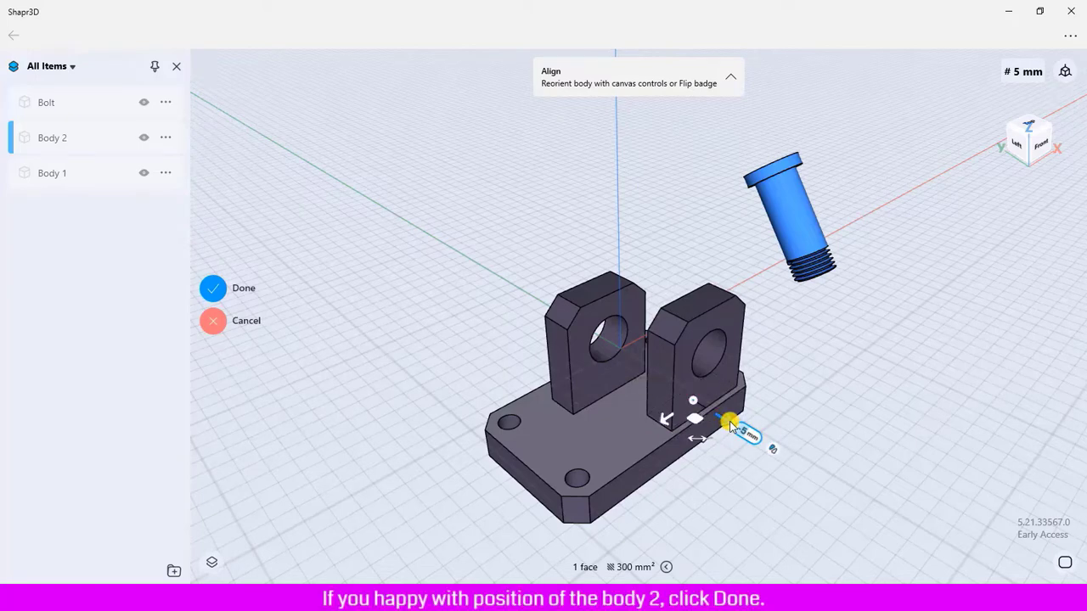
Confirm Body 2's upright position on the base and zoom in on the two ears.
click(216, 290)
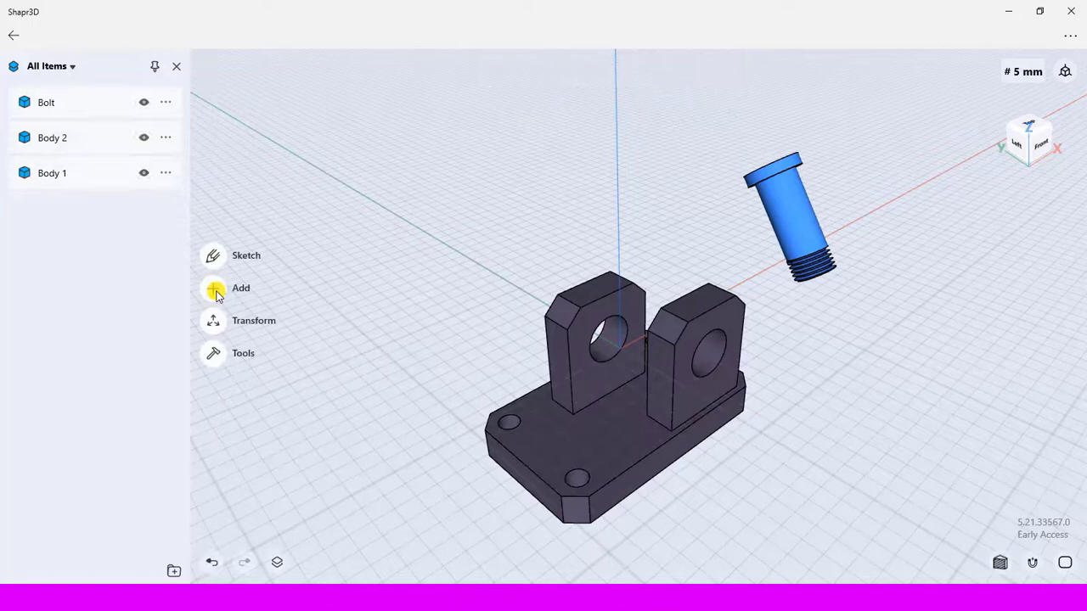
scroll(714, 467, up, 3)
scroll(713, 470, up, 3)
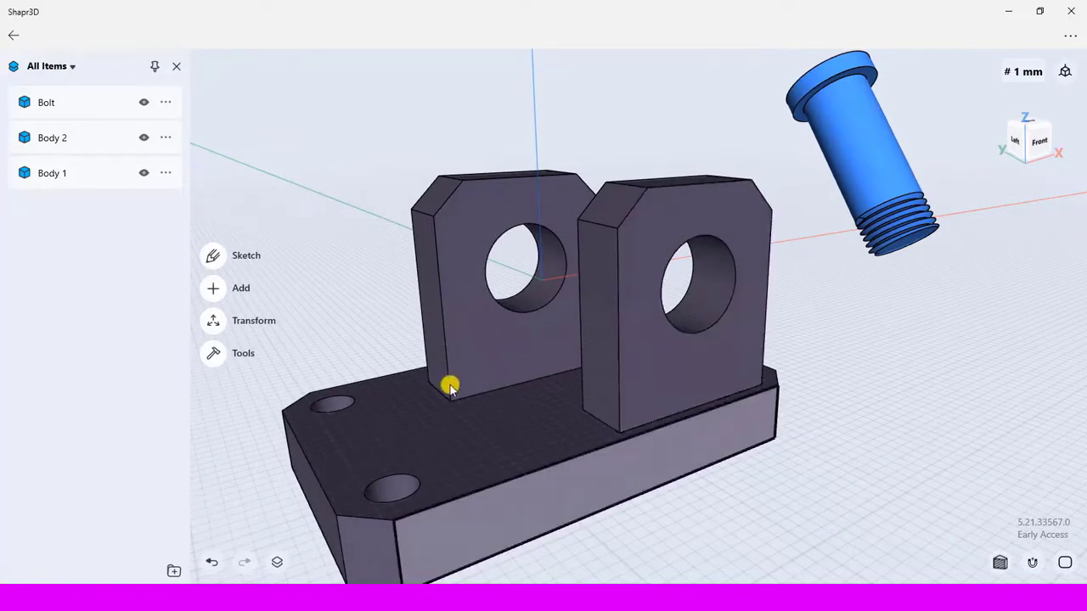
Align Body 2's front face flush against the front face of Body 1's ear.
click(214, 329)
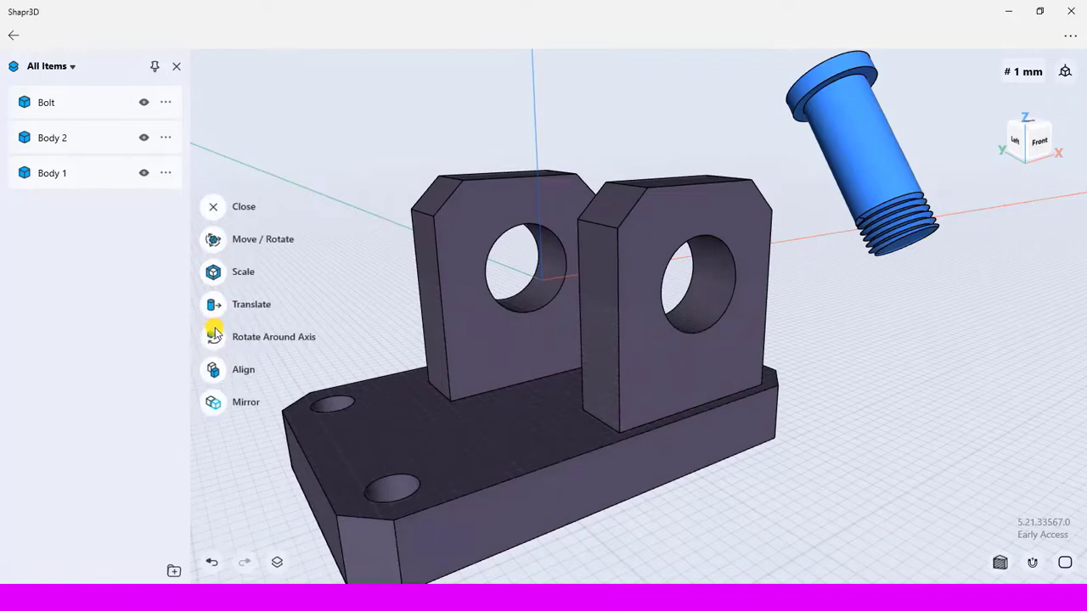
click(215, 371)
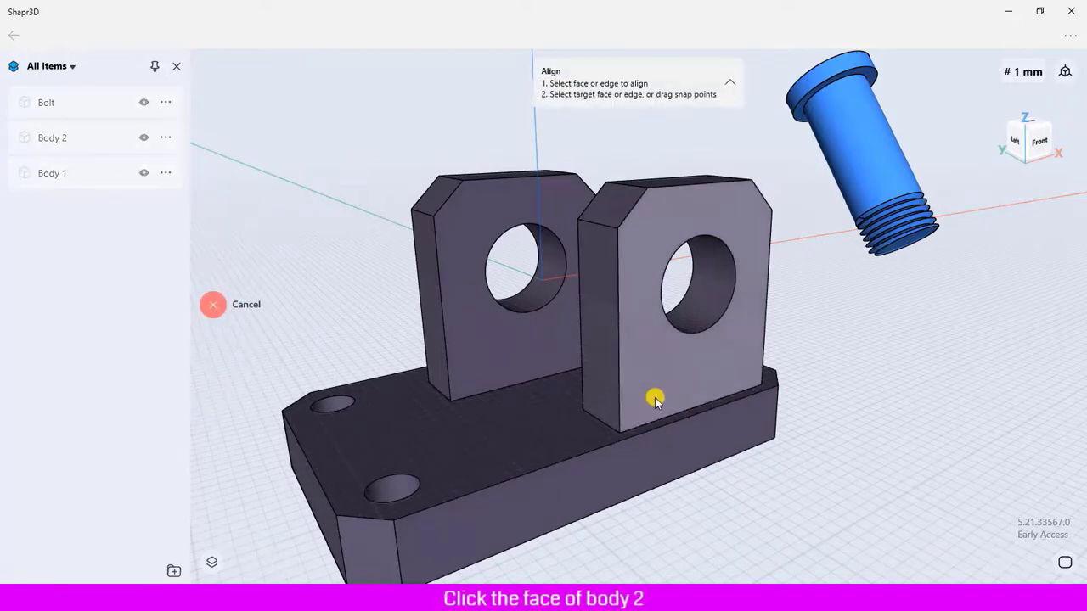
click(655, 399)
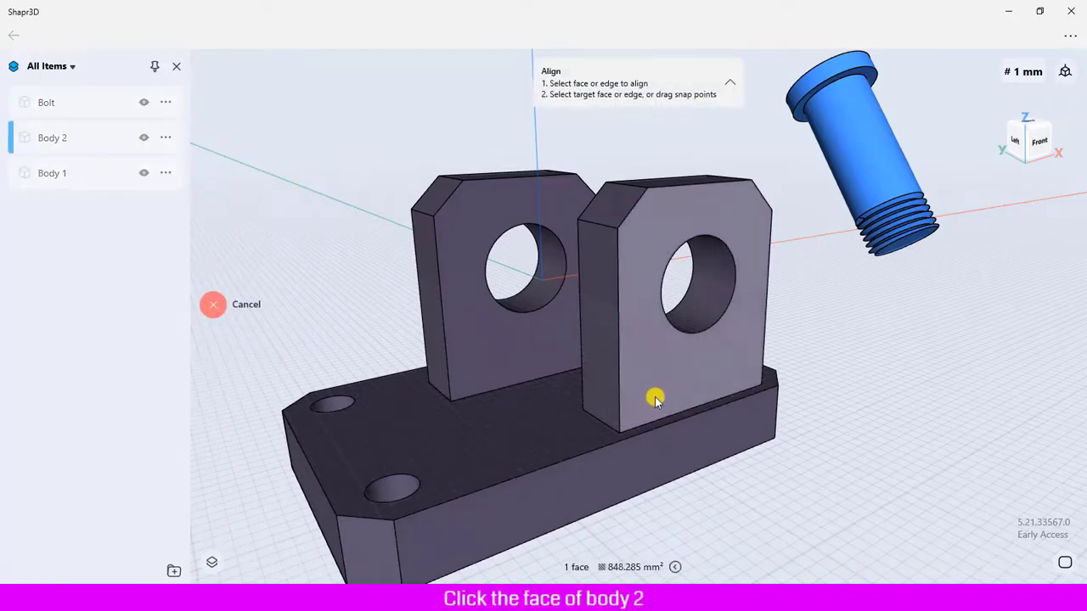
click(667, 454)
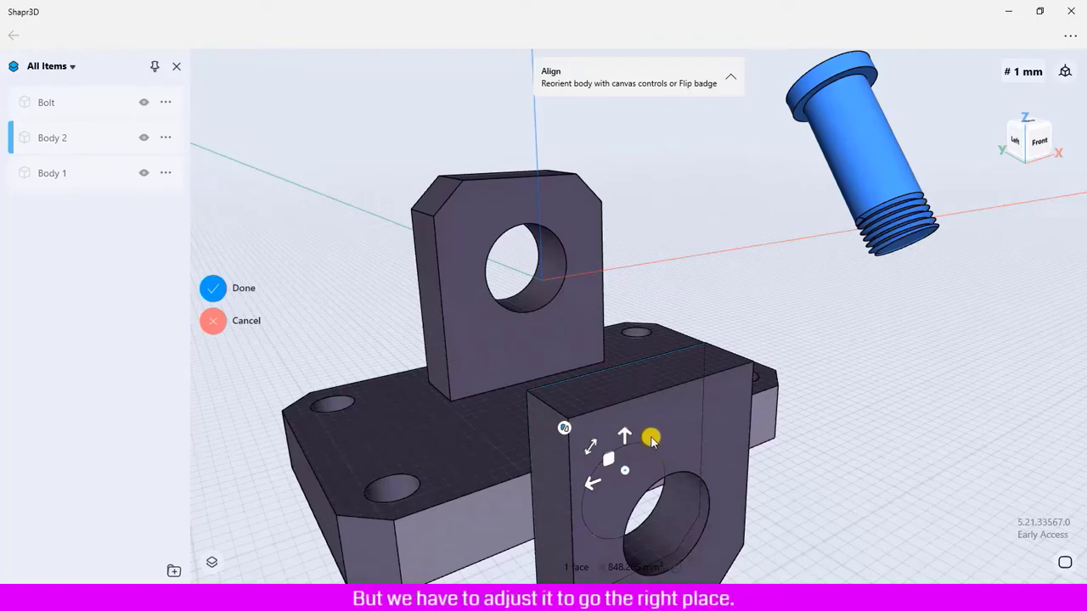
Flip and rotate Body 2 180°, then slide it up in Front view to match the first ear.
drag(624, 433, 626, 377)
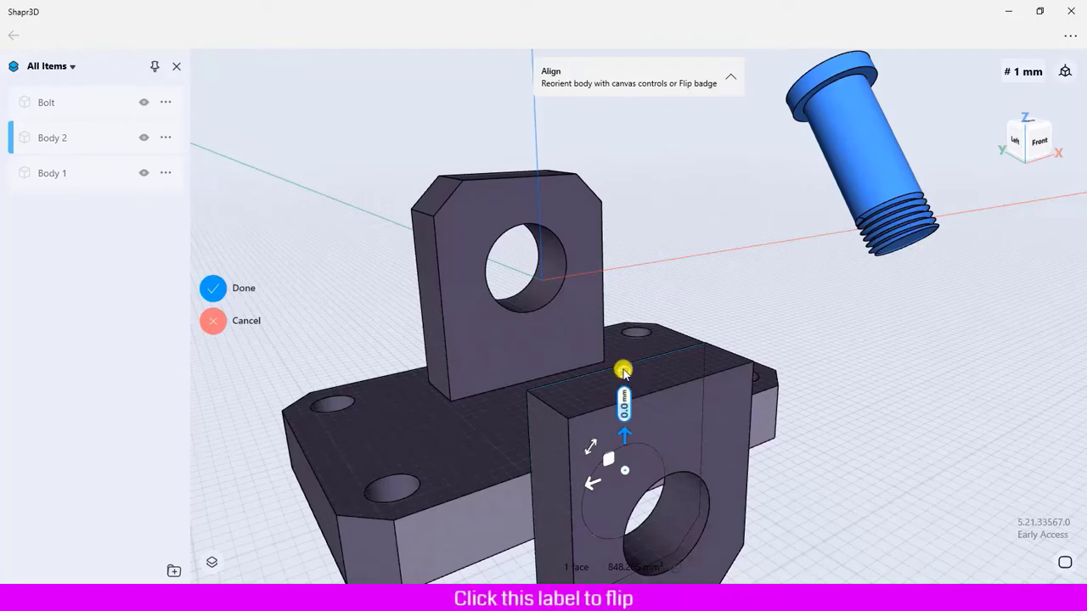
click(624, 406)
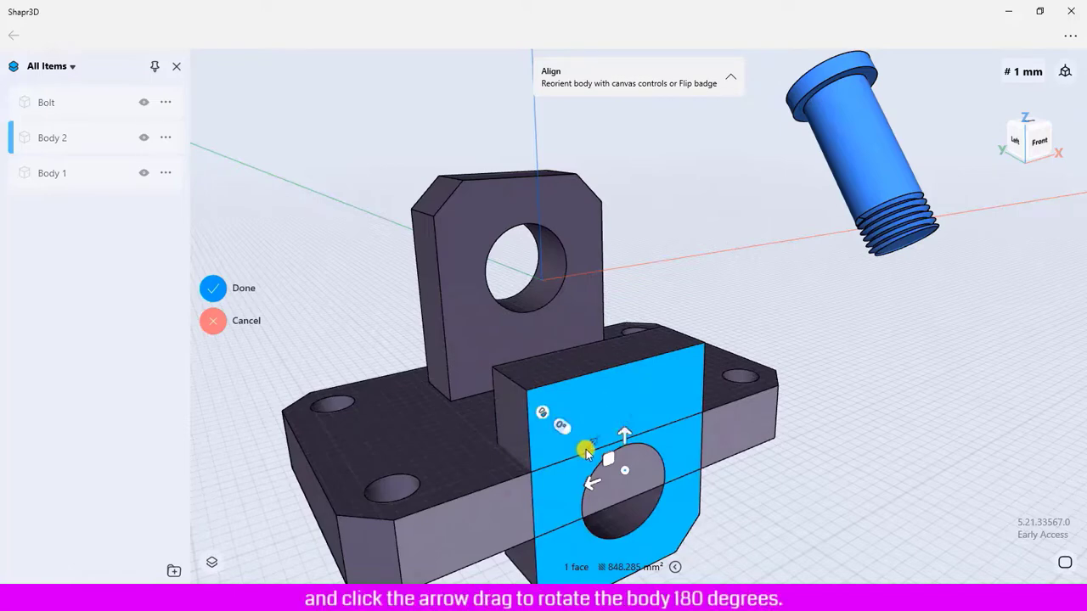
mouse_move(635, 388)
mouse_down()
mouse_move(762, 518)
mouse_move(741, 527)
mouse_up()
click(1039, 140)
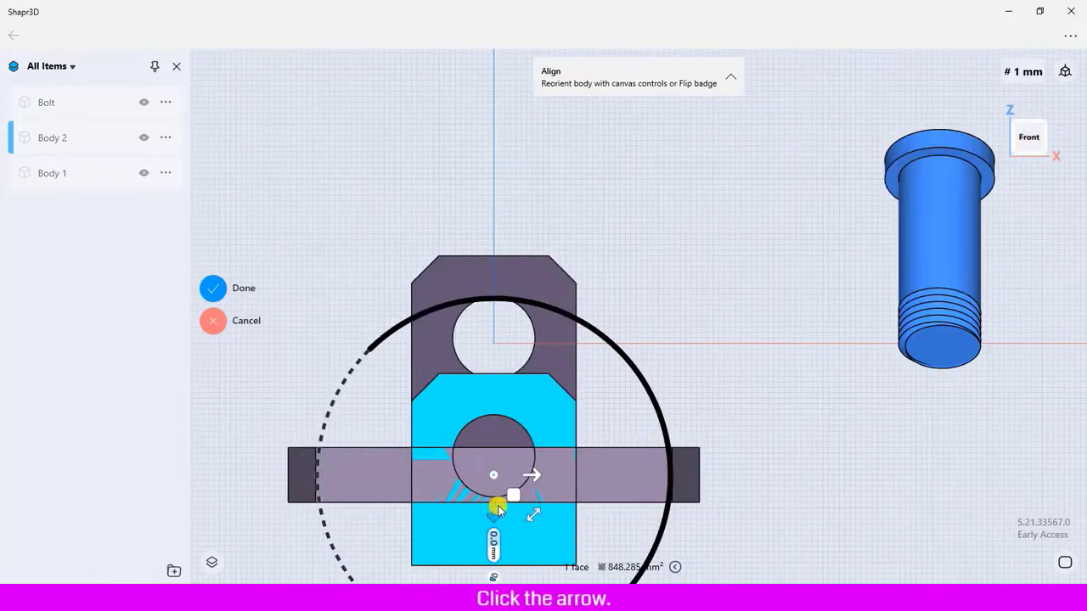
mouse_move(497, 502)
mouse_down()
mouse_move(514, 387)
mouse_move(518, 401)
mouse_up()
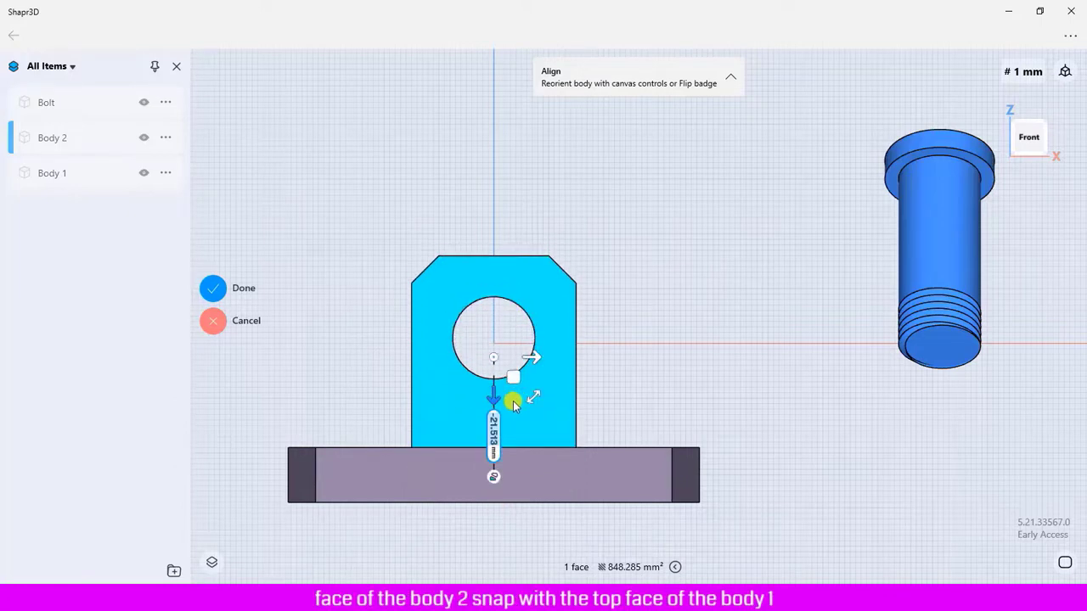
Confirm the face alignment and orbit back to a 3D view of the bracket.
click(219, 289)
scroll(682, 237, down, 2)
mouse_move(723, 254)
right_down()
mouse_move(782, 268)
mouse_move(745, 320)
mouse_move(740, 377)
mouse_move(844, 354)
mouse_move(786, 383)
right_up()
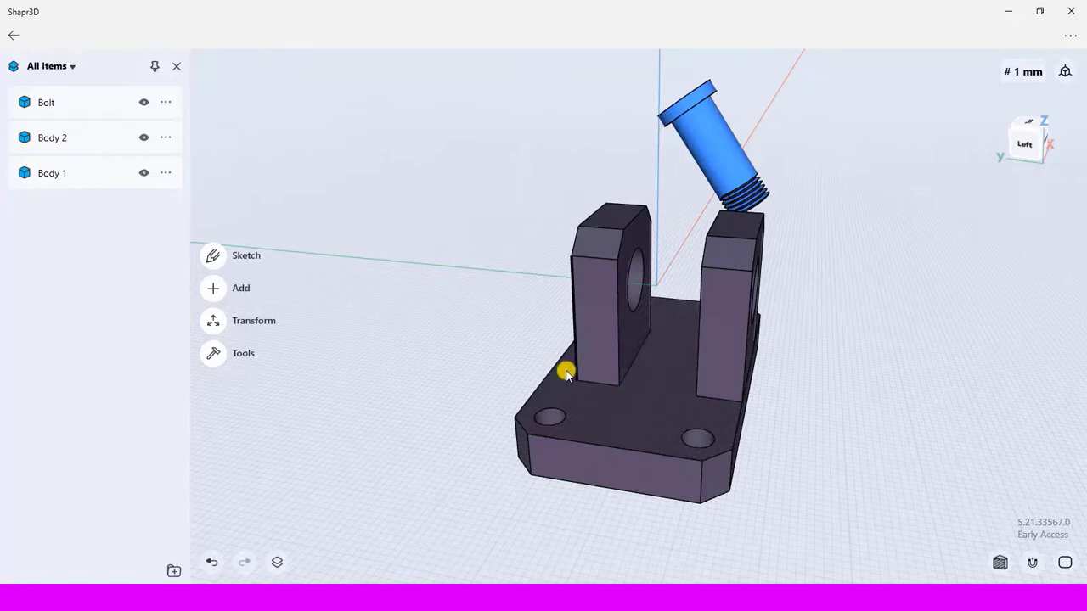
Move Body 2 by -7.5 mm toward the first upright, then deselect it.
click(79, 141)
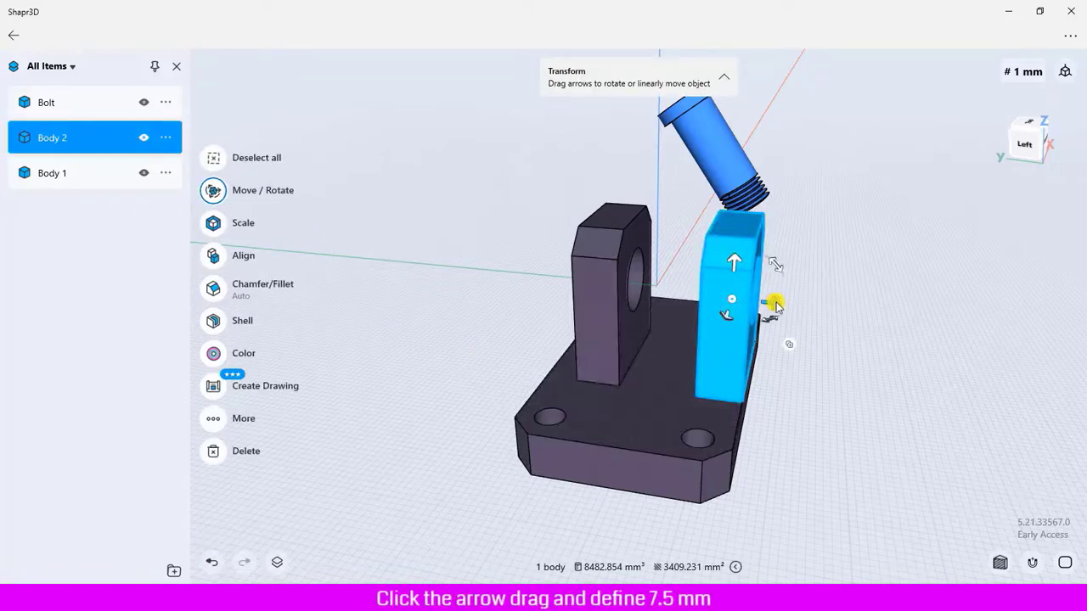
drag(773, 303, 735, 308)
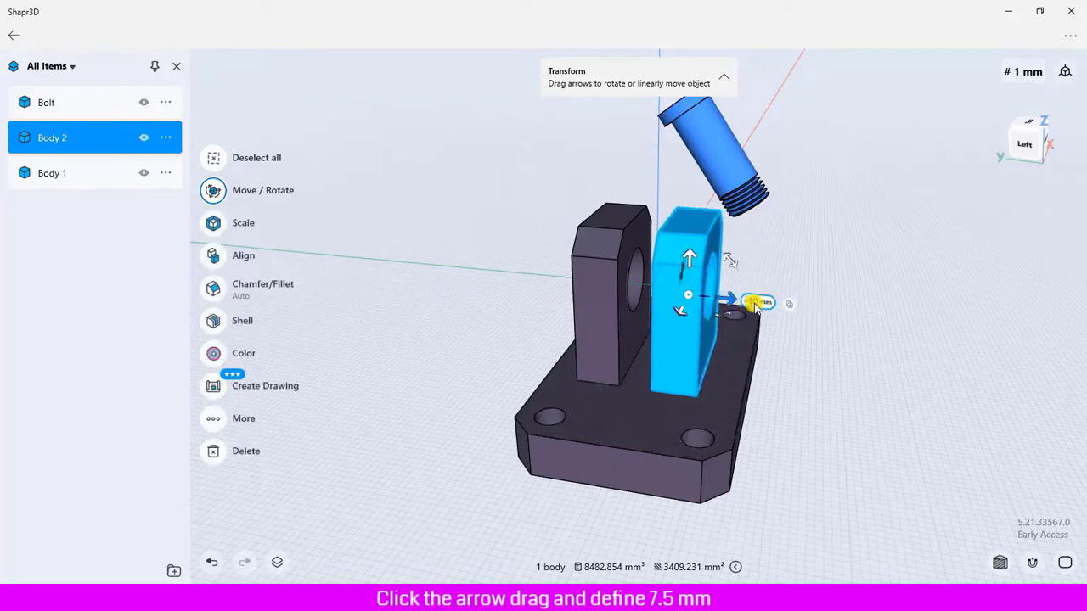
click(756, 302)
click(698, 283)
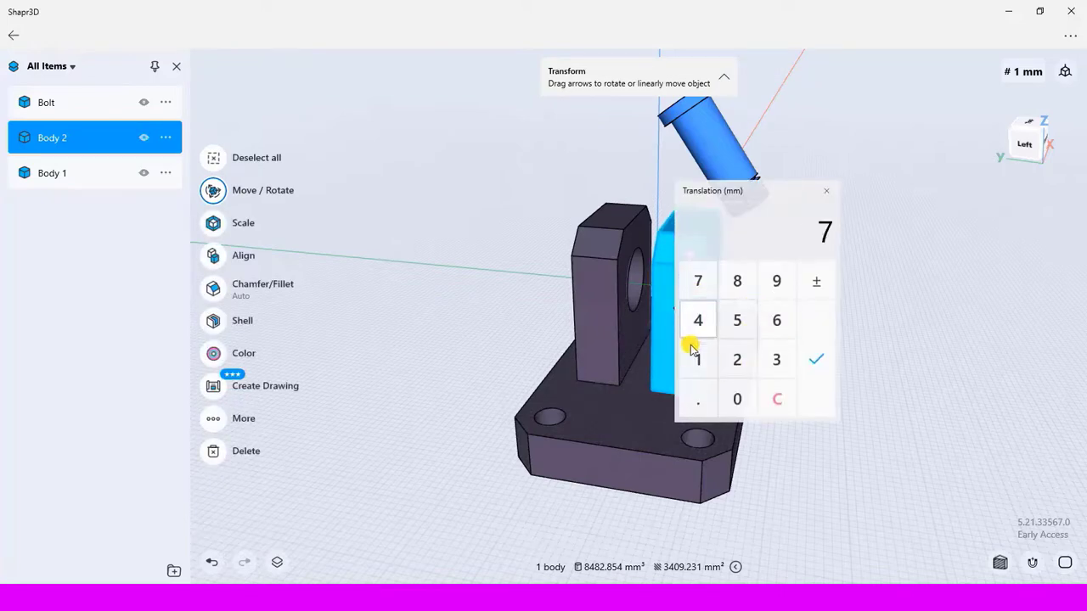
click(698, 399)
click(735, 322)
click(814, 283)
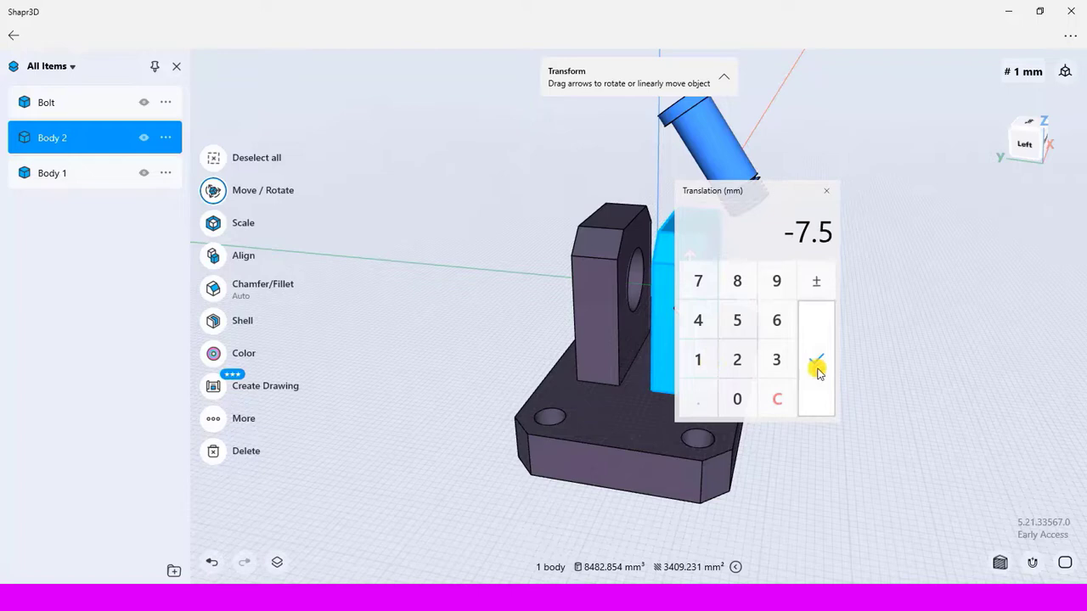
click(815, 361)
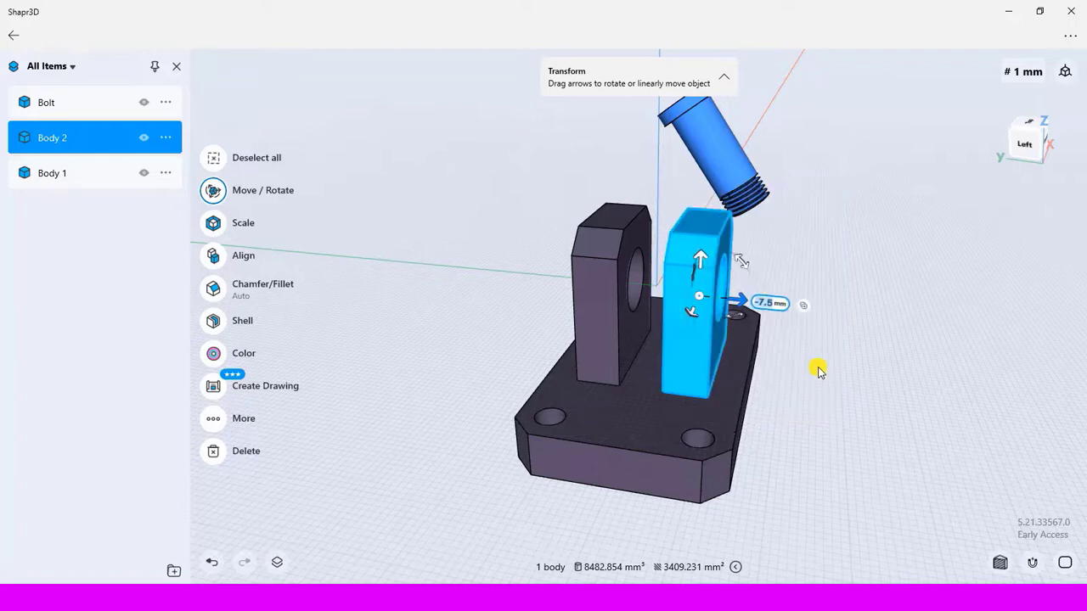
click(879, 373)
Union Body 1 and Body 2 into a single body and orbit around the result.
mouse_move(874, 422)
right_down()
mouse_move(854, 366)
mouse_move(842, 368)
mouse_move(842, 402)
mouse_move(859, 416)
right_up()
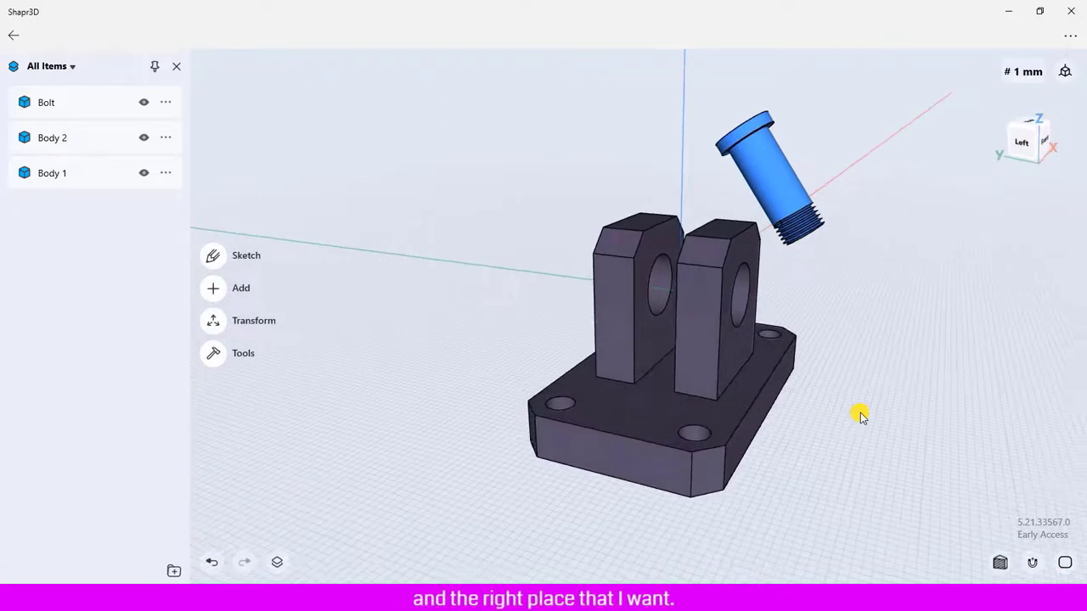
click(68, 176)
click(71, 140)
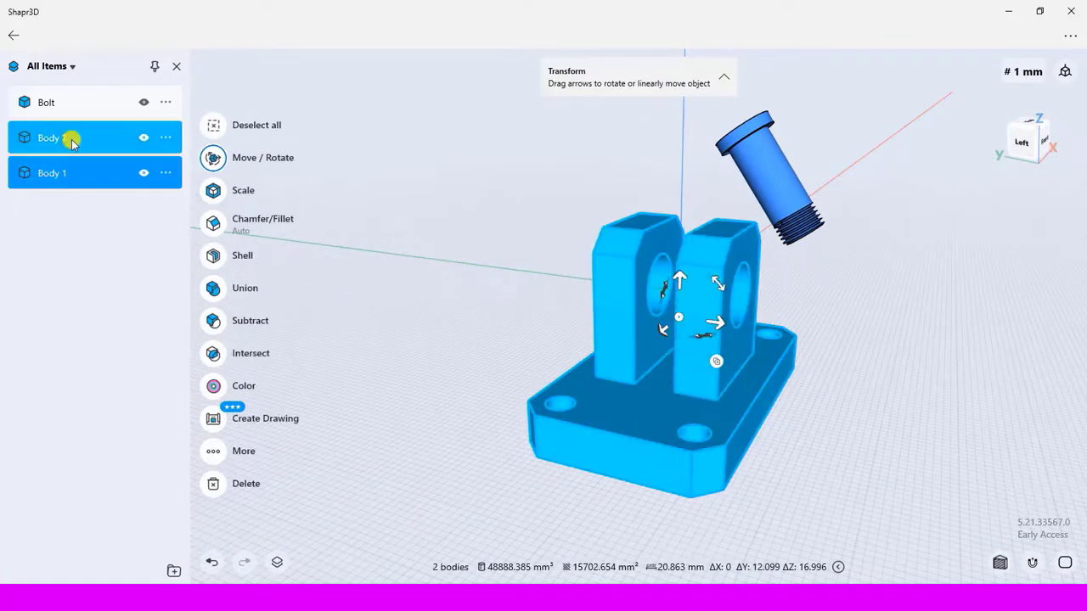
click(215, 291)
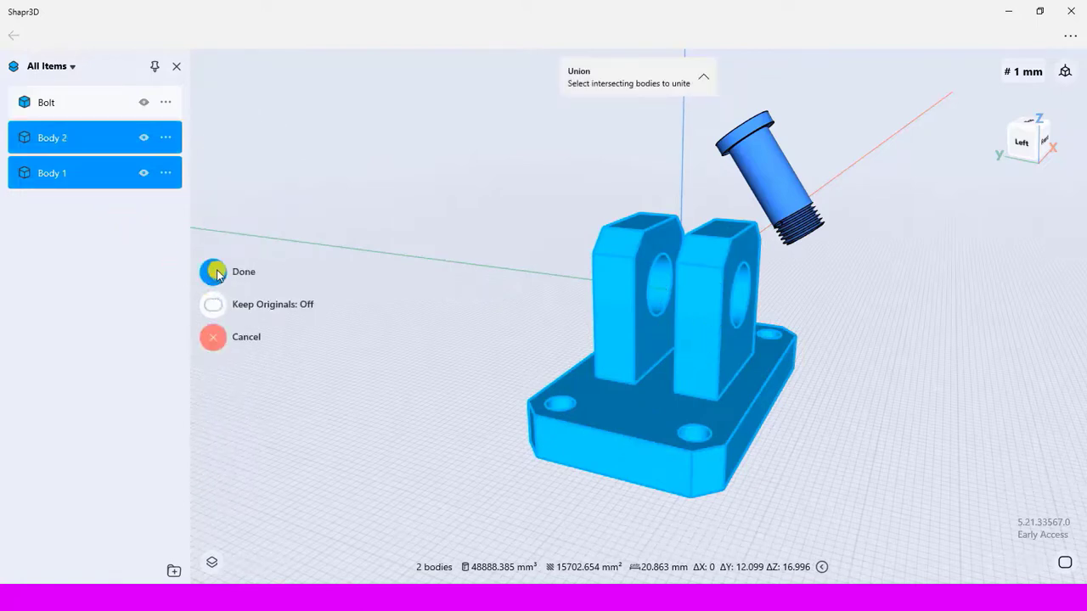
click(215, 271)
mouse_move(217, 271)
right_down()
mouse_move(454, 223)
mouse_move(560, 262)
mouse_move(480, 223)
right_up()
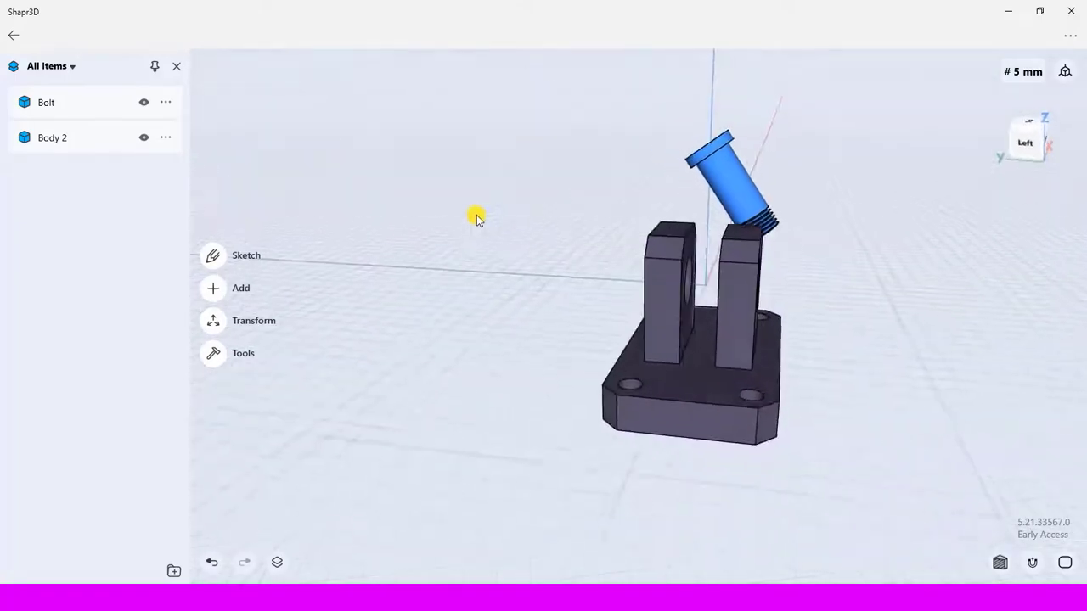
Rename the merged body to 'Body 1' and orbit to face the ear holes.
click(165, 144)
click(213, 159)
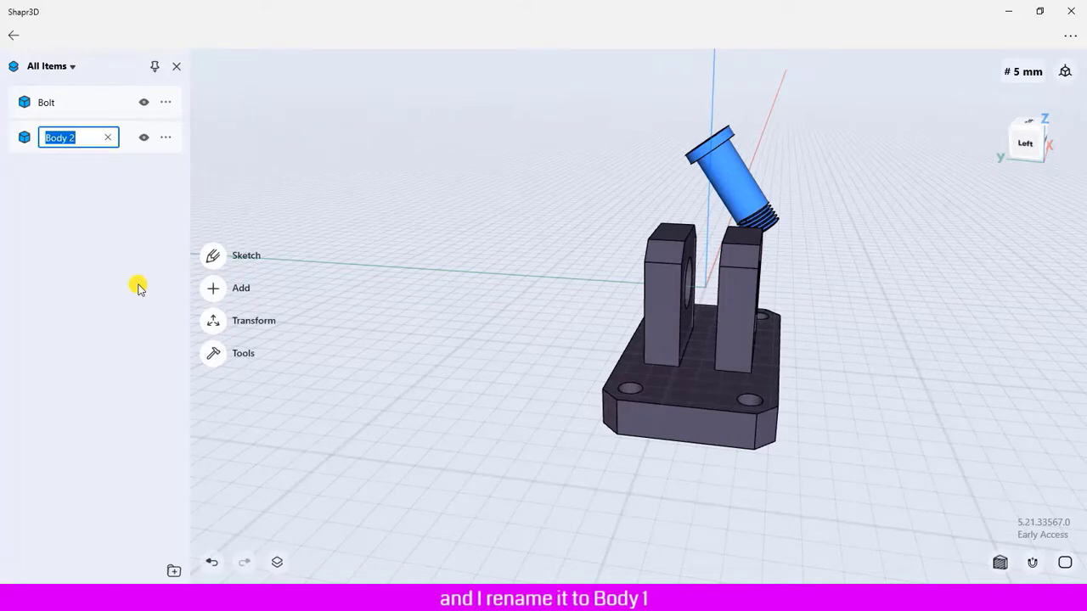
text(Bo)
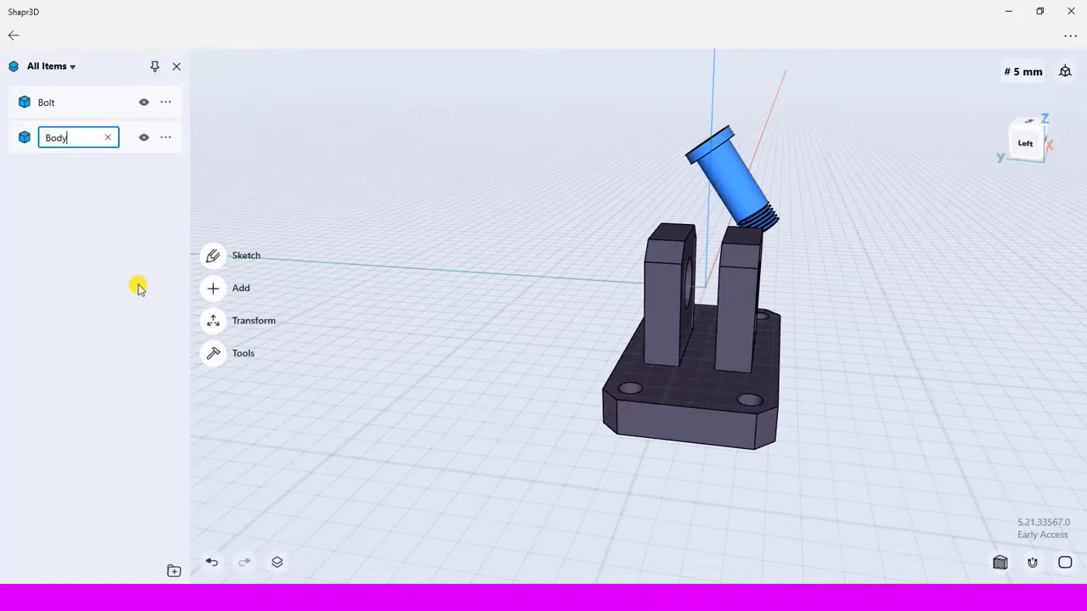
text(1)
key(Return)
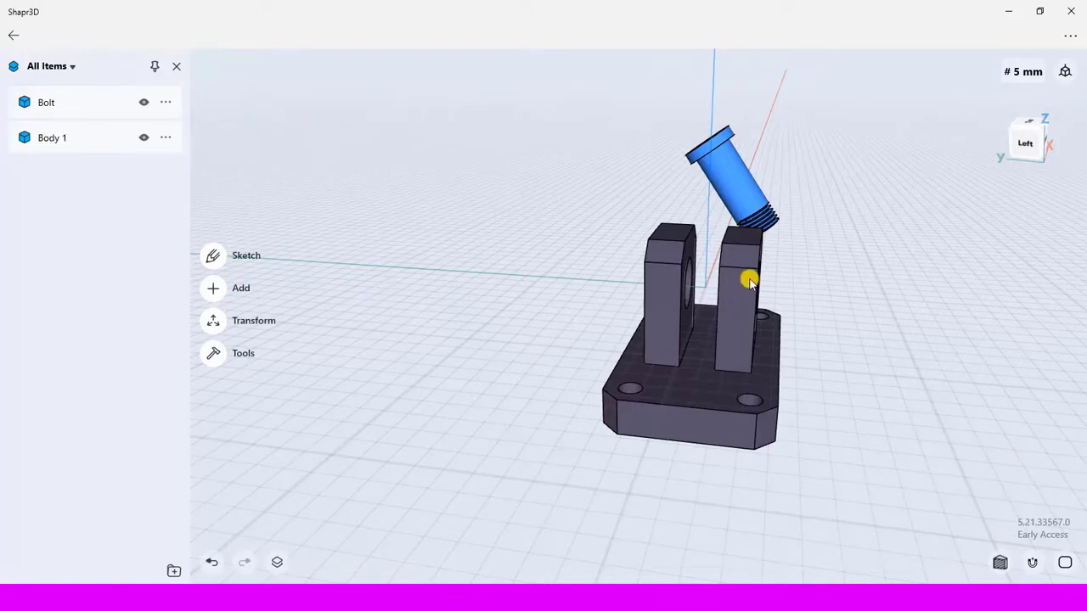
mouse_move(840, 199)
right_down()
mouse_move(883, 213)
mouse_move(905, 202)
right_up()
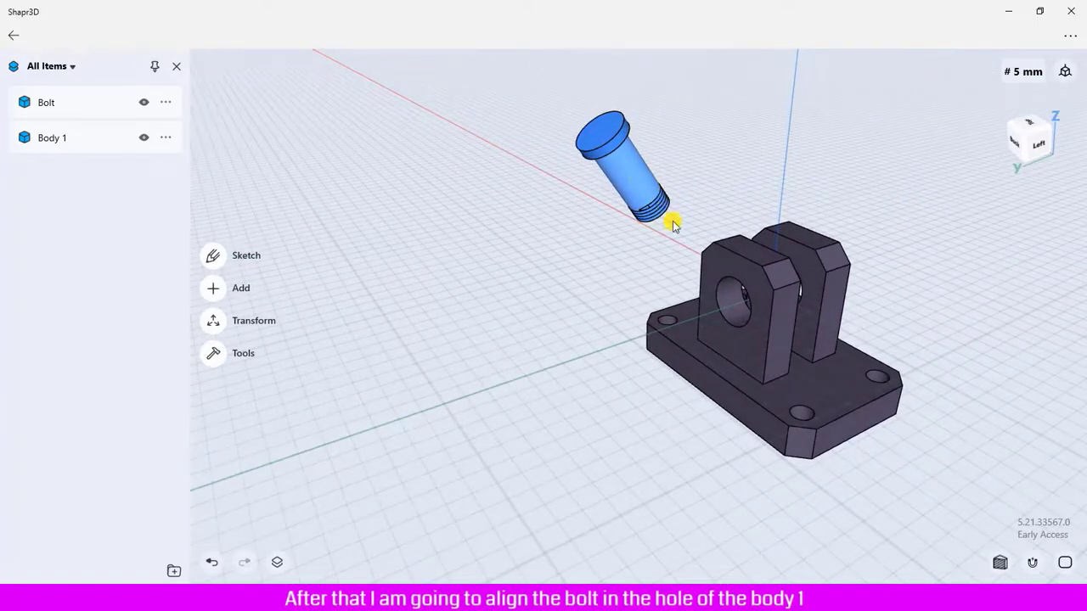
Align the bolt's outer face into the front ear's hole.
click(726, 296)
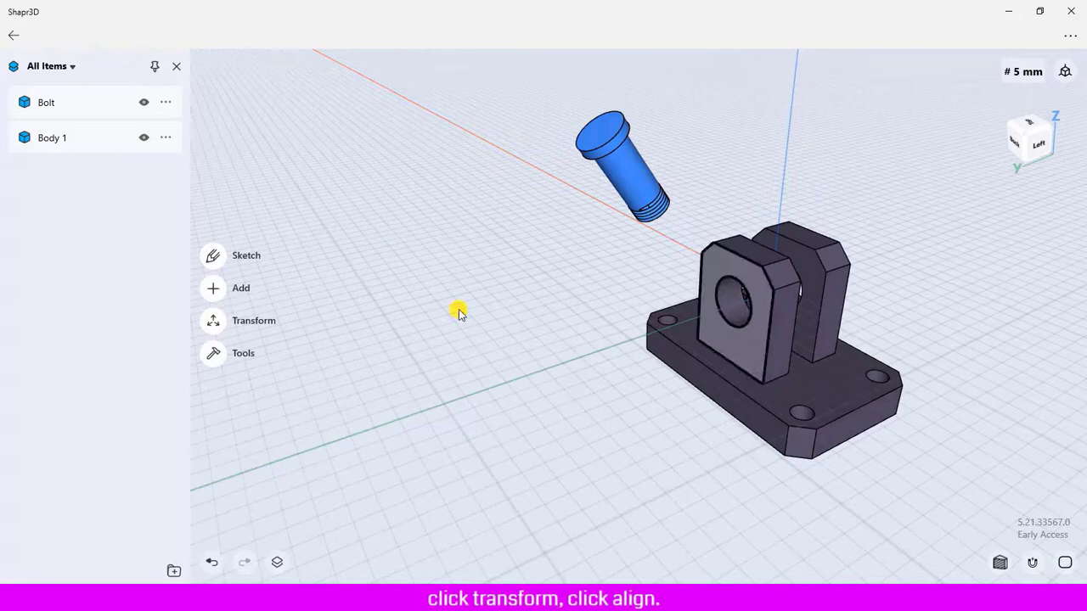
click(216, 322)
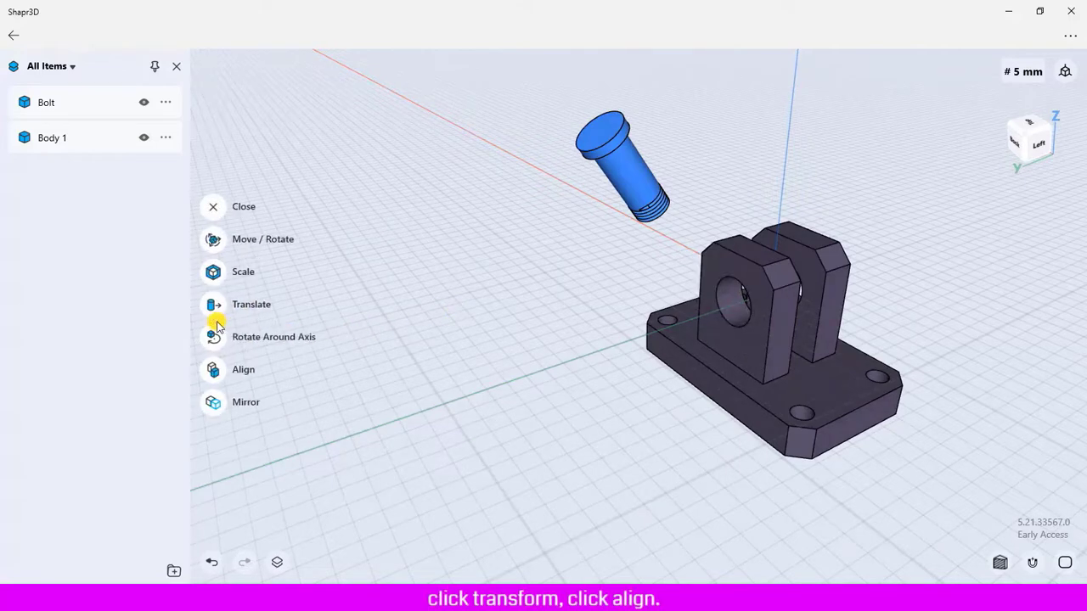
click(213, 371)
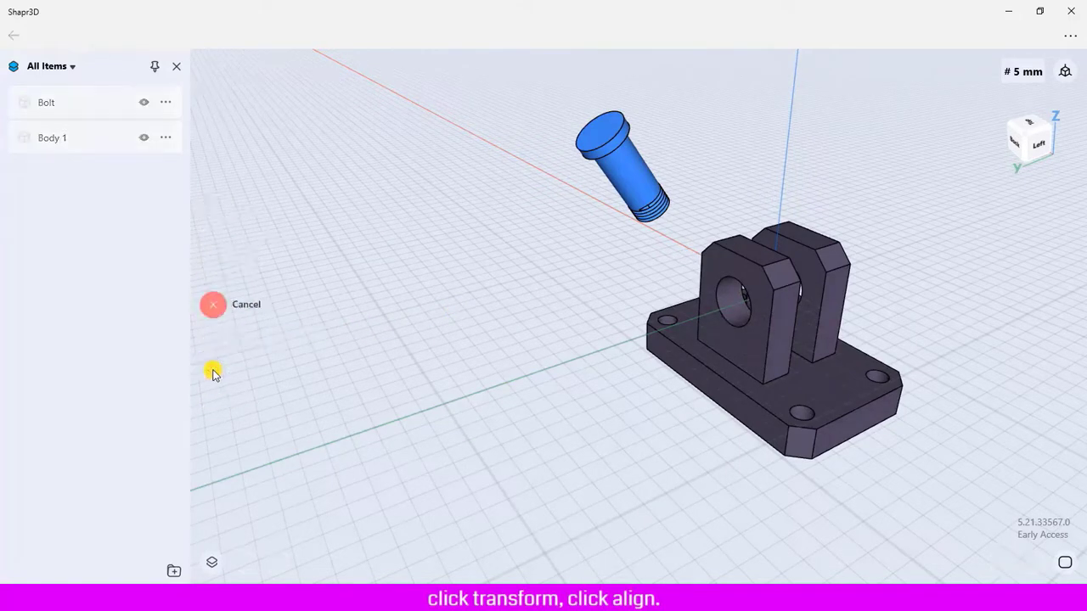
click(628, 178)
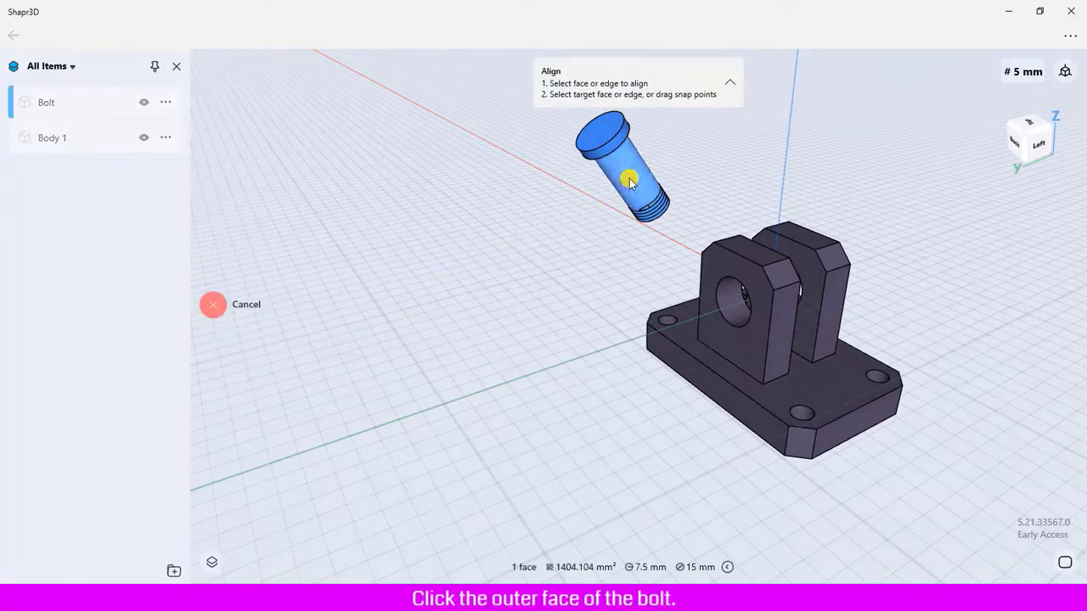
click(704, 303)
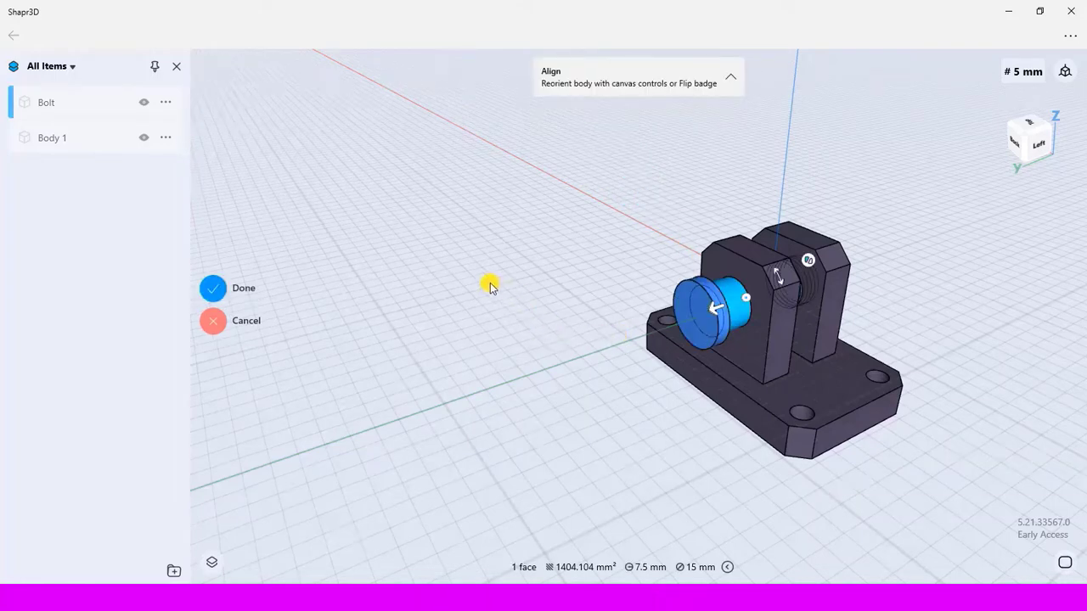
Check the bolt's direction from a side view, flipping it and back, then zoom in.
key(ctrl+3)
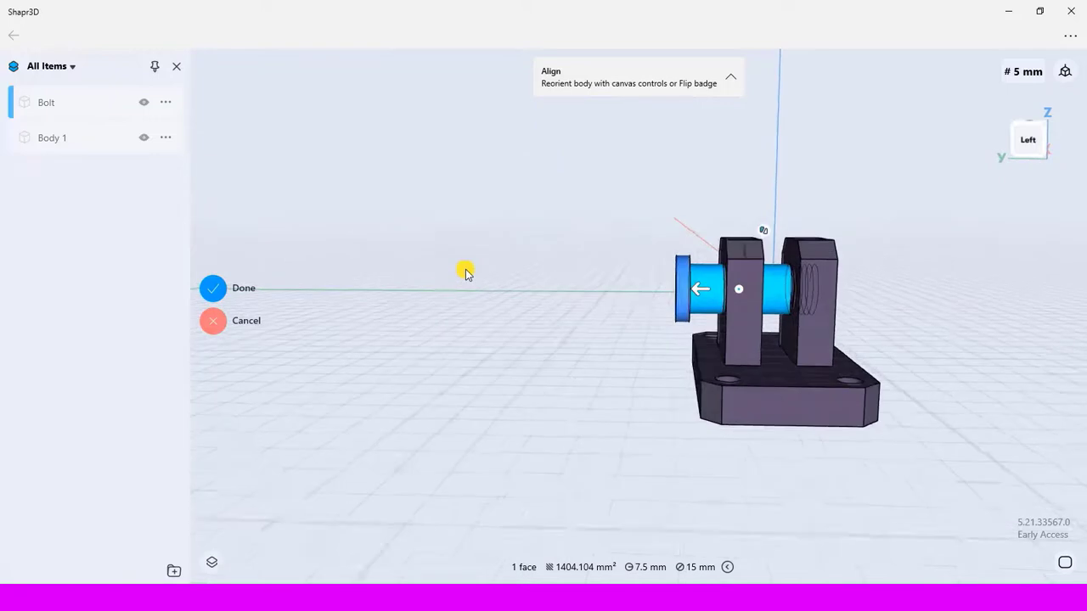
right_drag(466, 271, 512, 292)
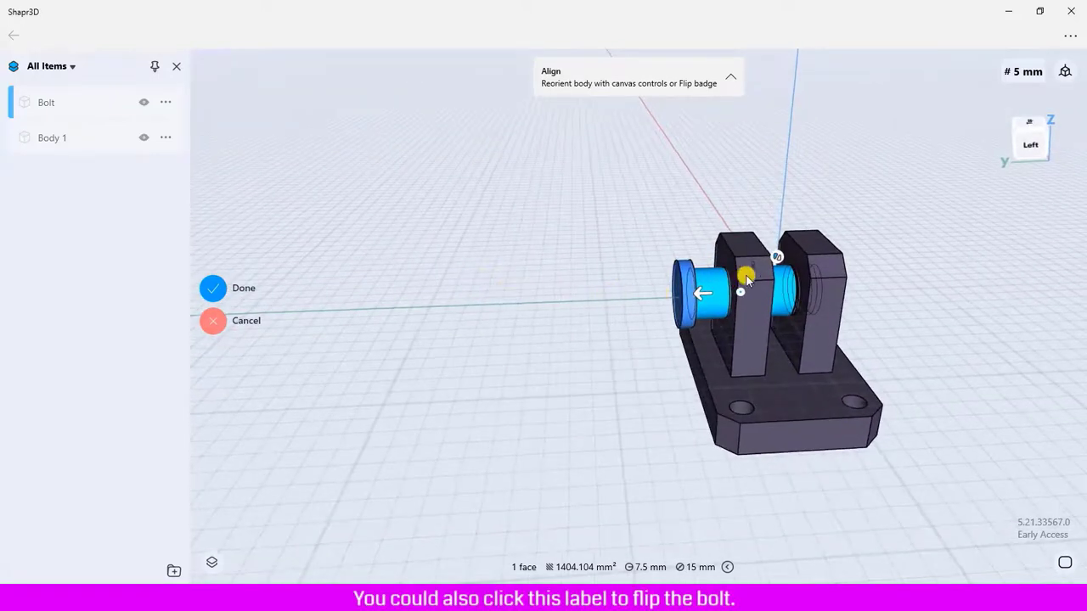
click(777, 257)
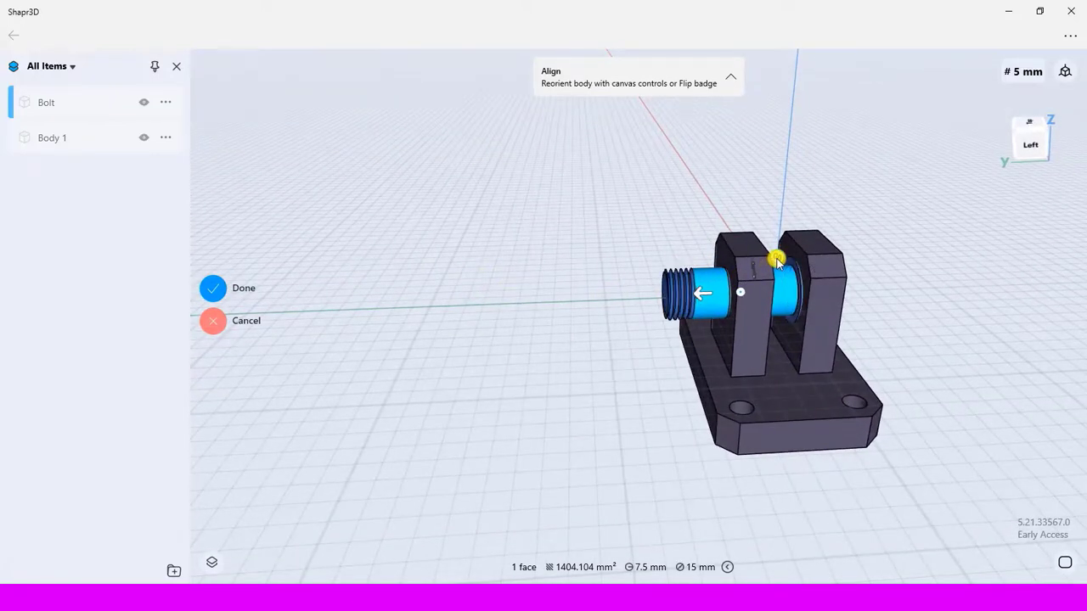
click(777, 258)
scroll(803, 346, up, 3)
scroll(800, 344, up, 2)
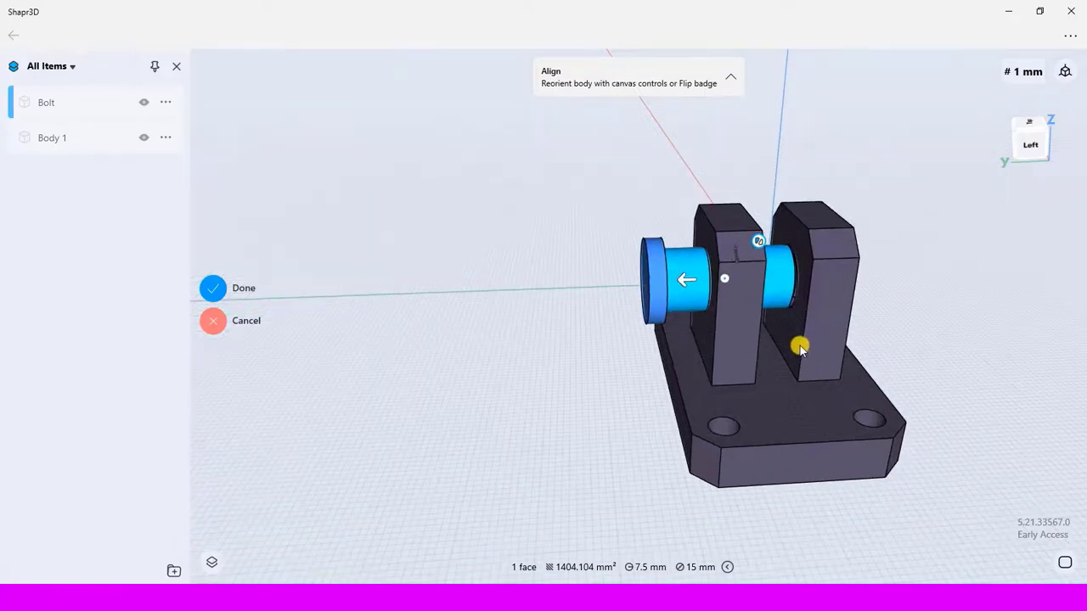
Slide the bolt -9.906 mm along its axis until its head meets the front ear, and confirm.
click(701, 289)
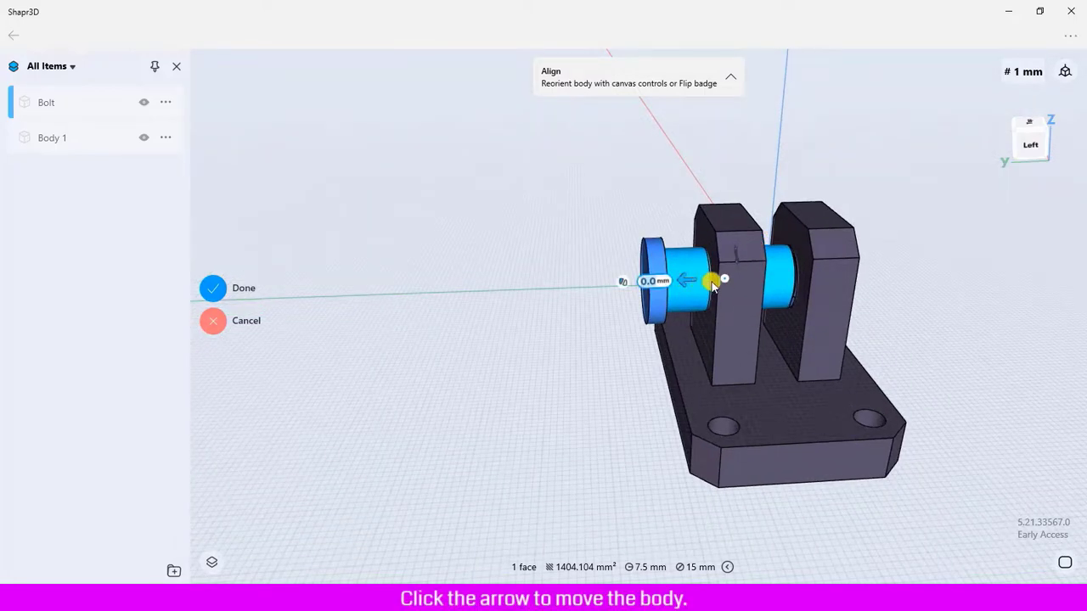
drag(711, 286, 718, 273)
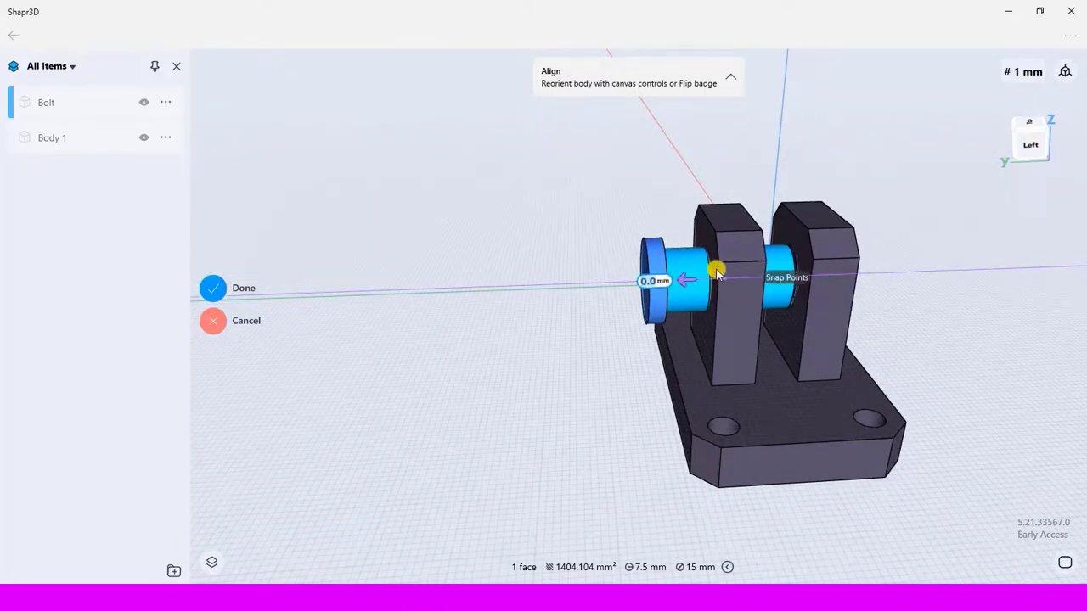
key(3)
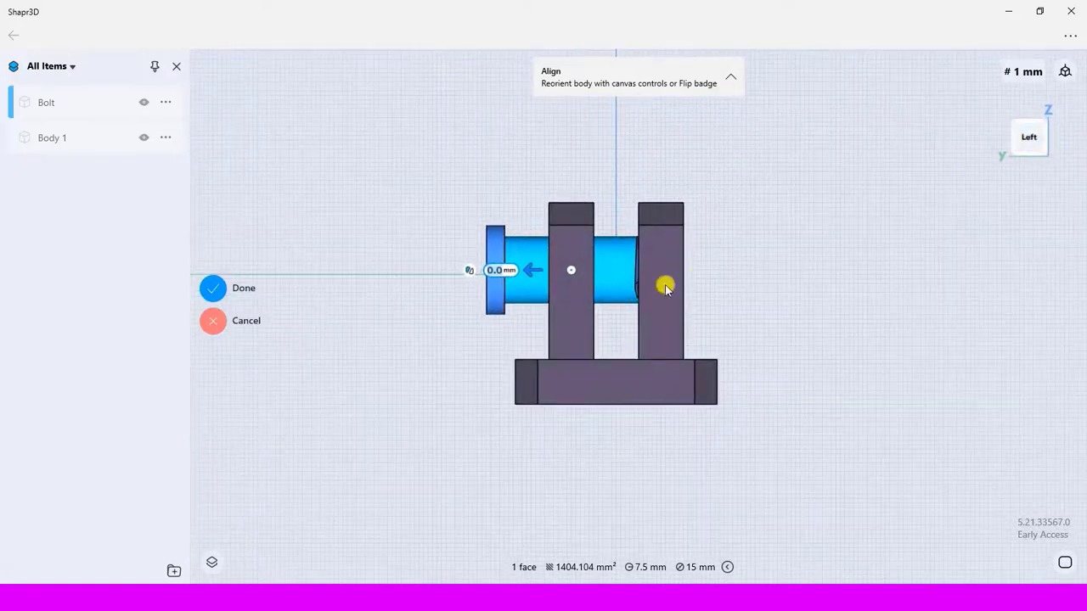
drag(550, 274, 584, 280)
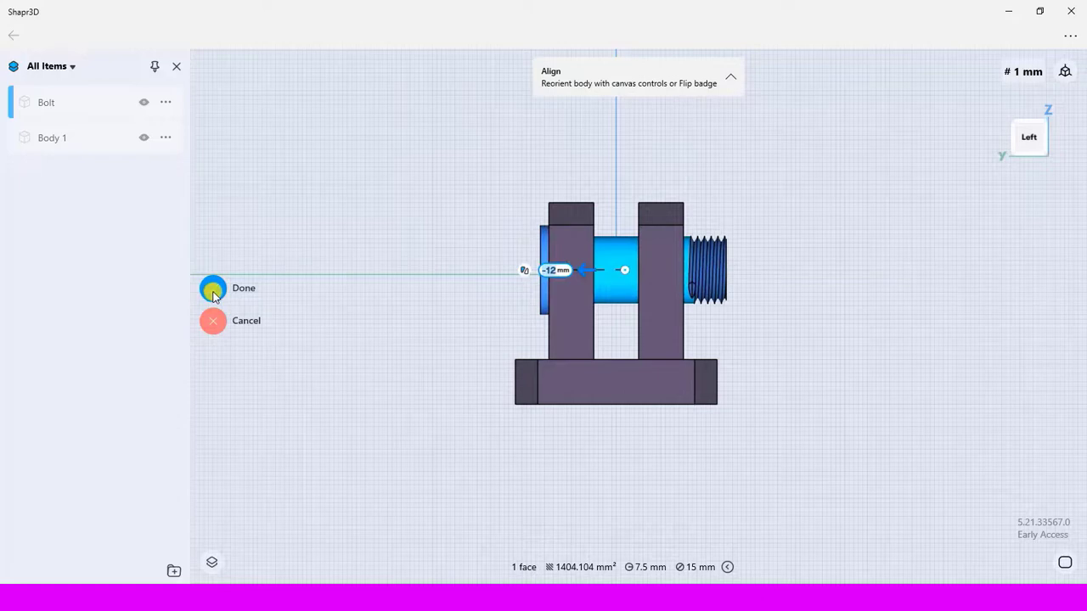
drag(593, 272, 582, 276)
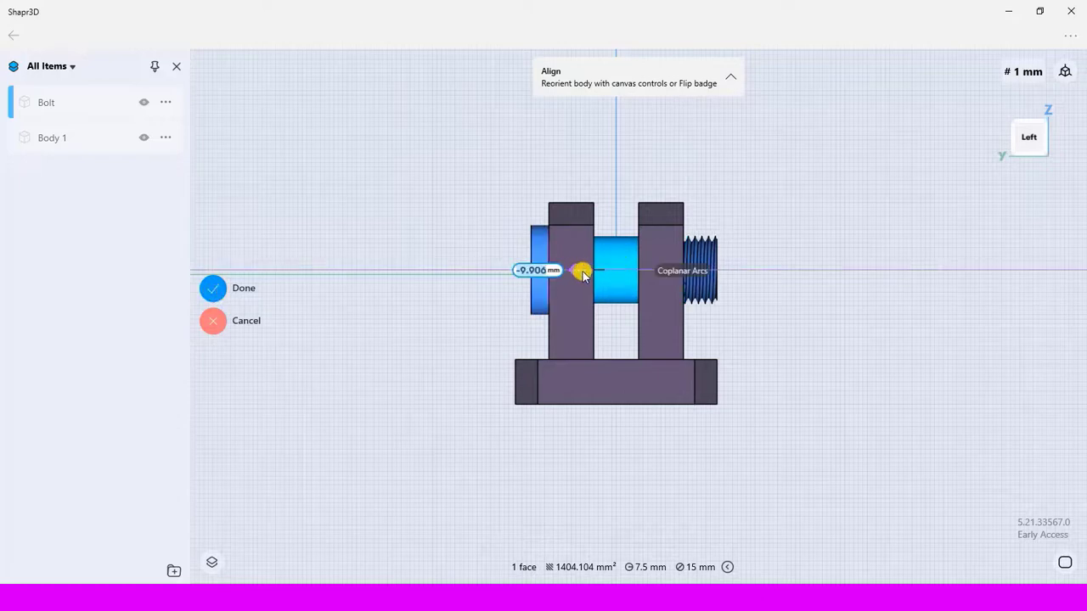
click(213, 287)
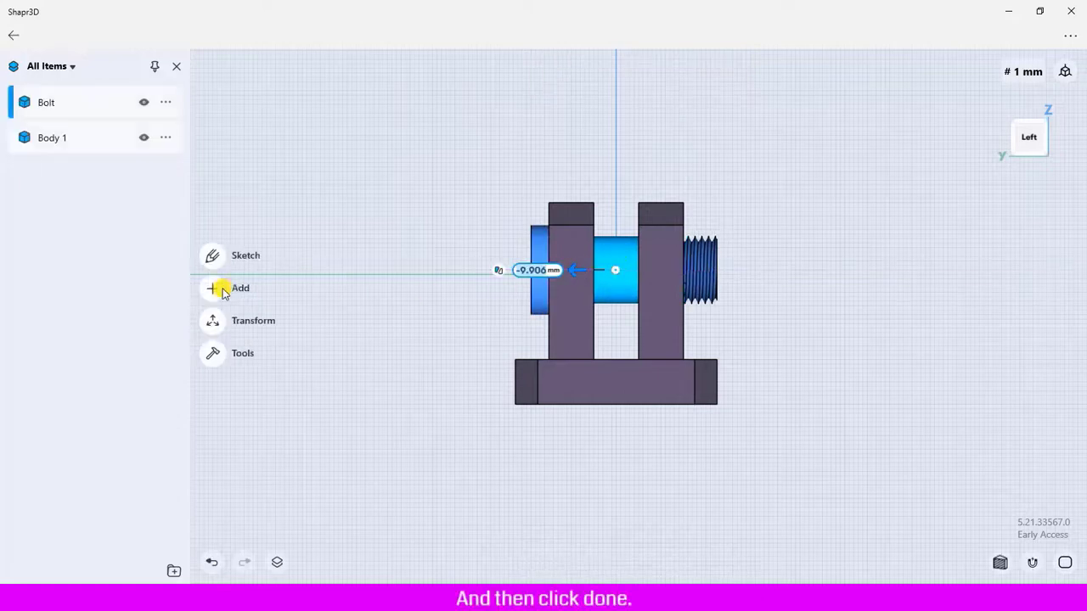